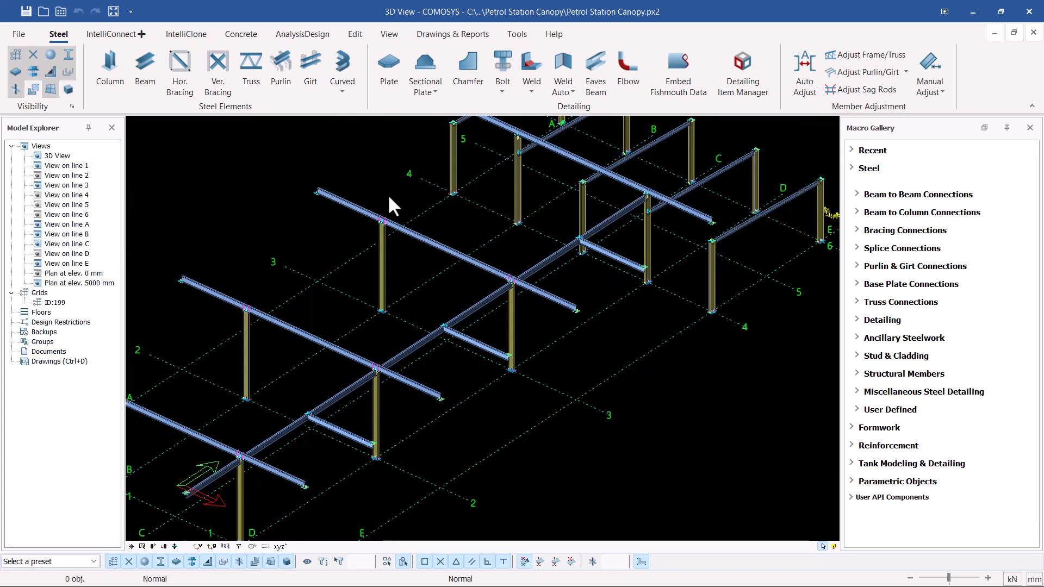
- Select the overhanging beam at line 1, the bay 1–2 beam and its short cantilever beam along grid line D
scroll(549, 240, down, 3)
middle_drag(549, 240, 464, 269)
scroll(335, 448, up, 2)
scroll(335, 449, up, 3)
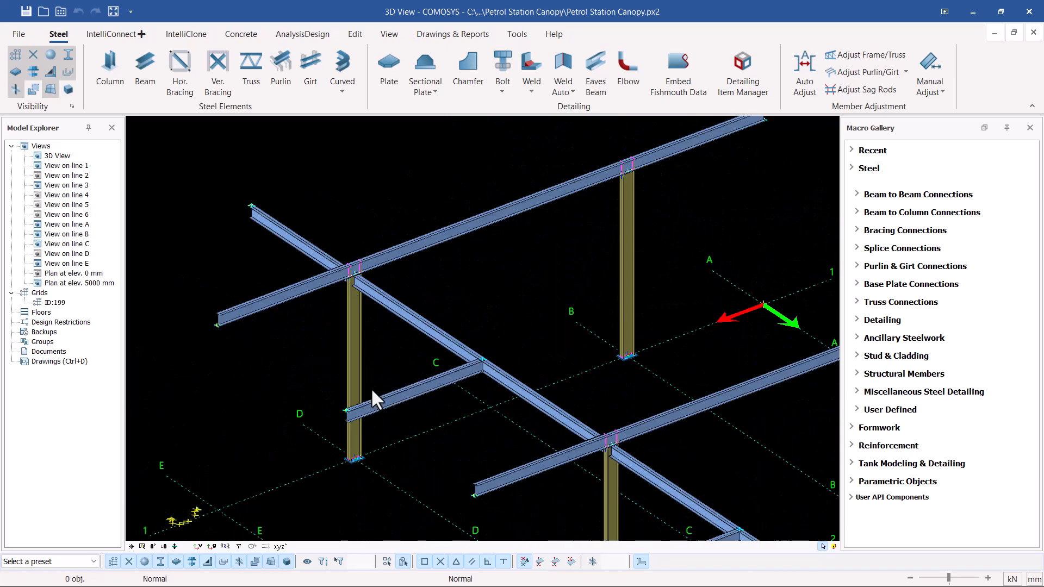
scroll(380, 373, up, 3)
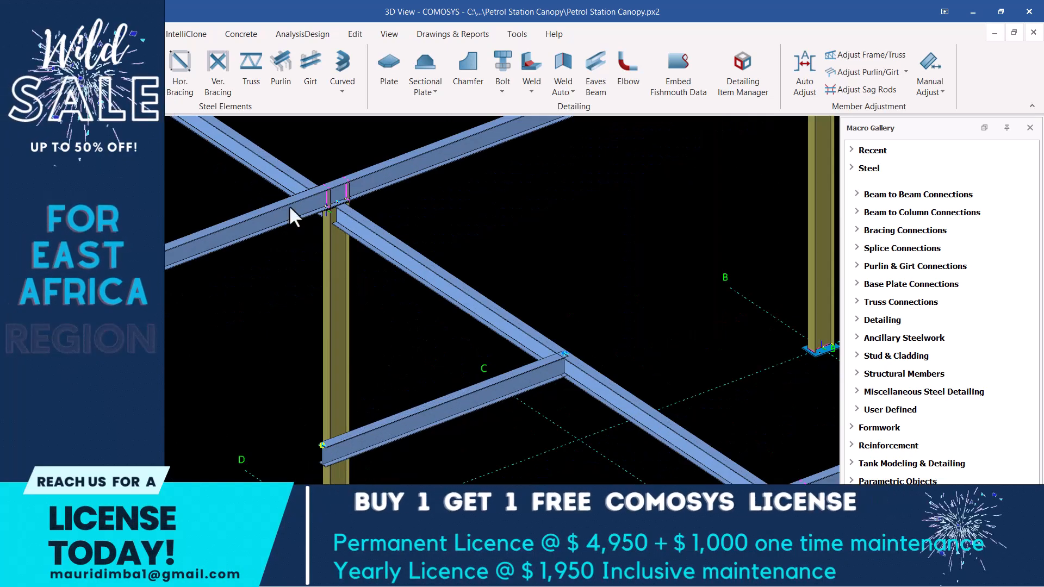
click(258, 156)
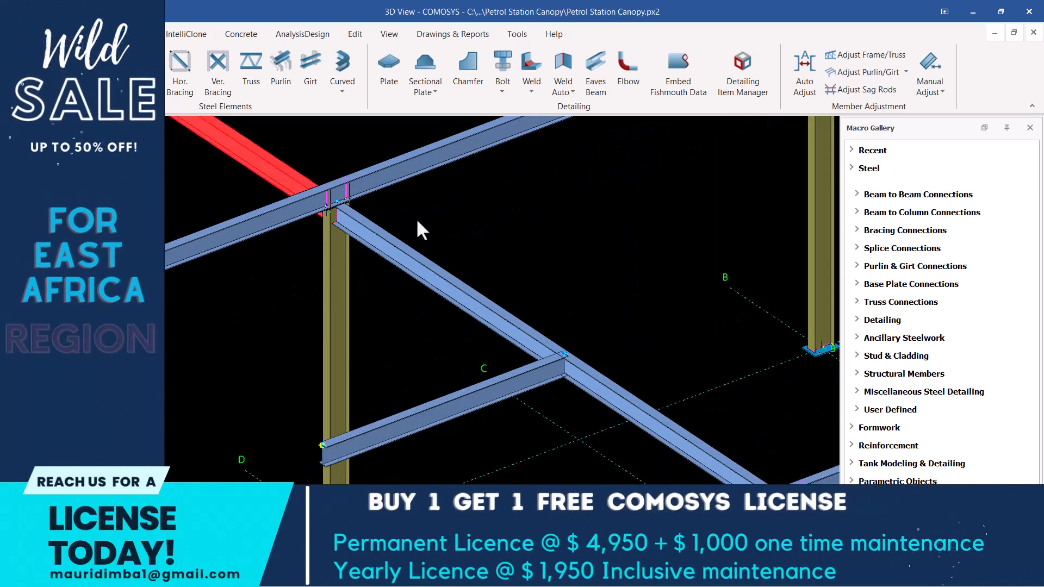
click(438, 272)
click(443, 404)
- Add the grid line D beams in bays 2–3 and 3–4 and their short cantilever beams to the selection
scroll(366, 263, down, 4)
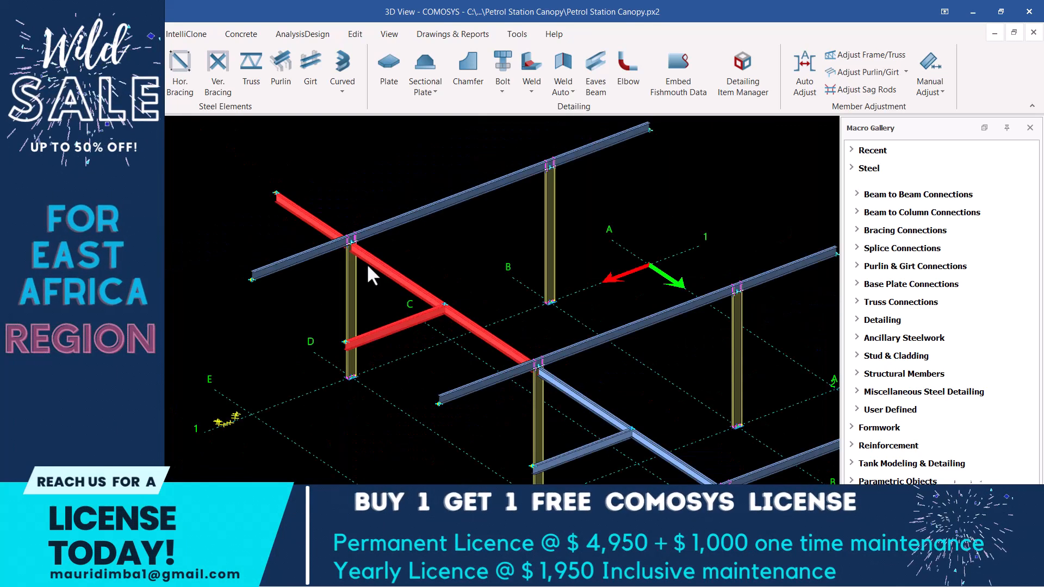
scroll(556, 402, up, 4)
scroll(602, 335, down, 3)
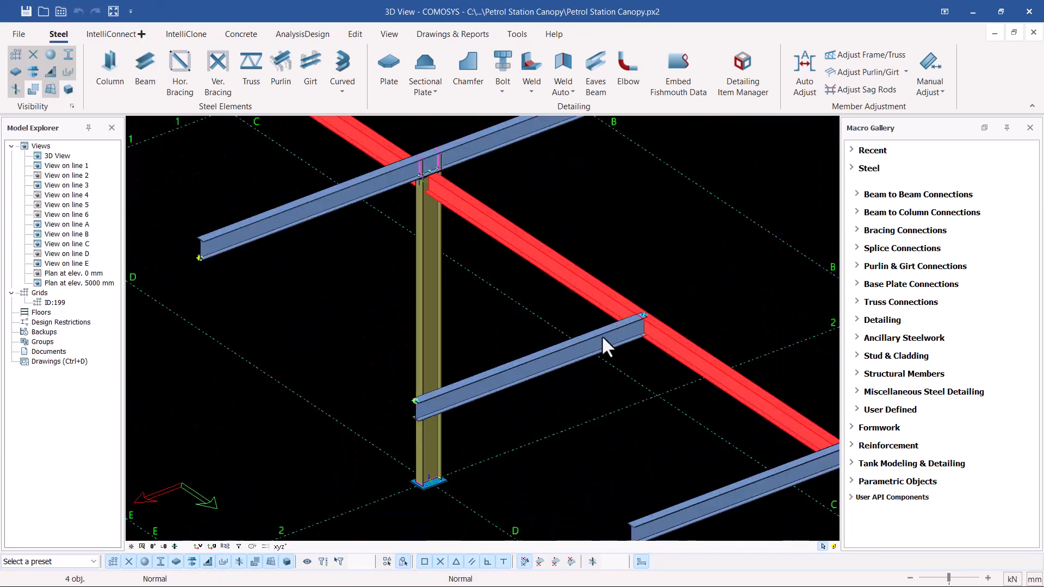
scroll(601, 335, up, 4)
click(598, 340)
scroll(594, 337, down, 3)
scroll(606, 336, up, 4)
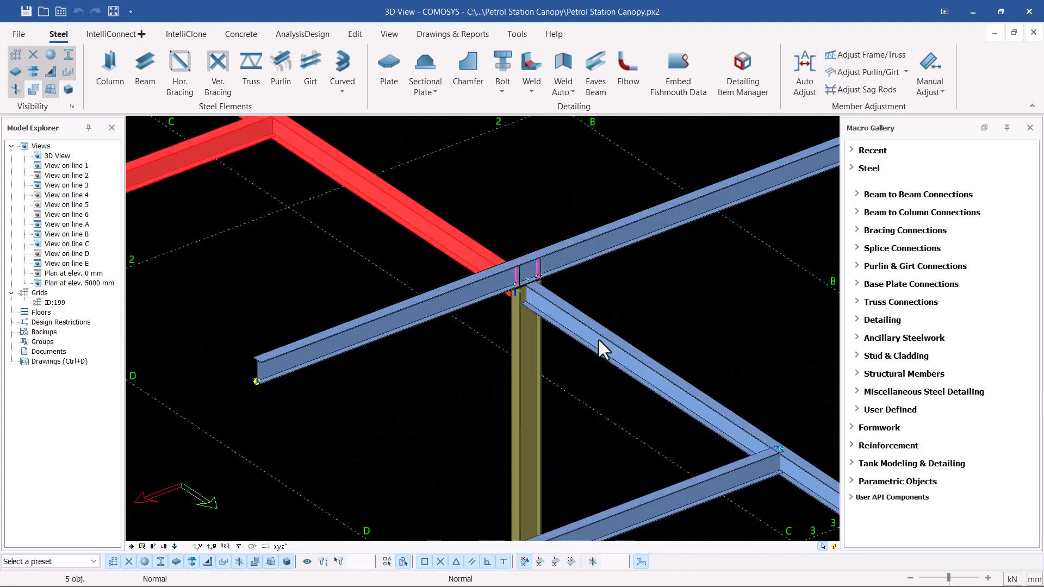
click(600, 343)
scroll(581, 308, down, 3)
scroll(511, 298, up, 4)
click(510, 299)
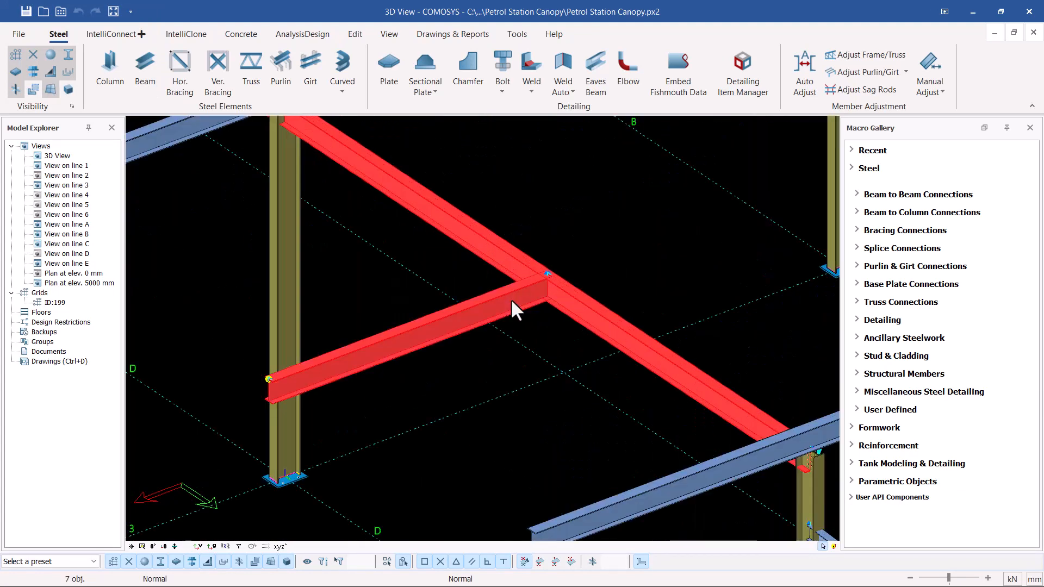
- Shift the seven selected beams upward so they sit level with the crossing beams
scroll(670, 375, down, 1)
scroll(692, 403, down, 2)
scroll(445, 230, up, 5)
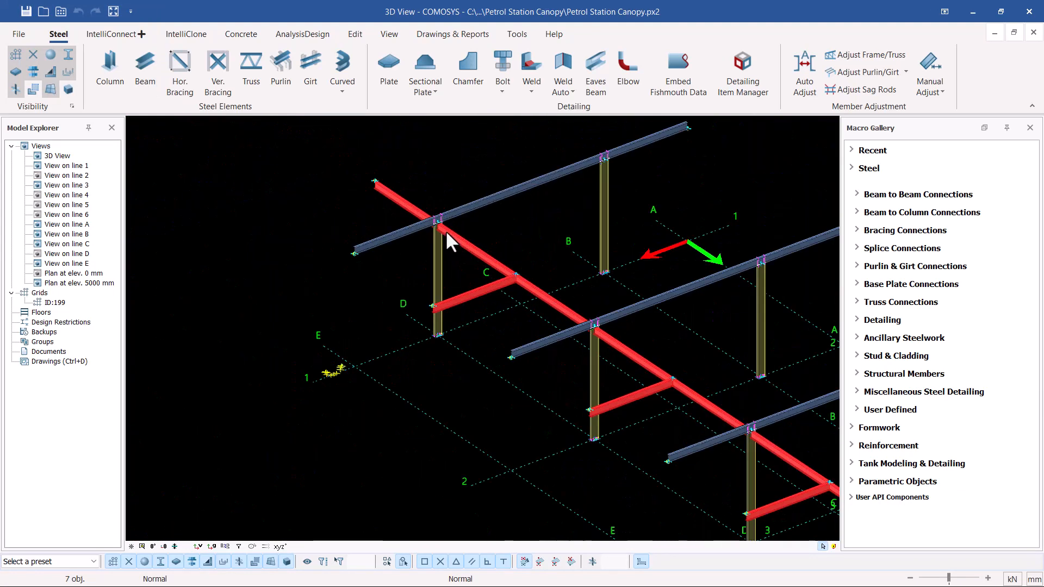
scroll(434, 267, down, 1)
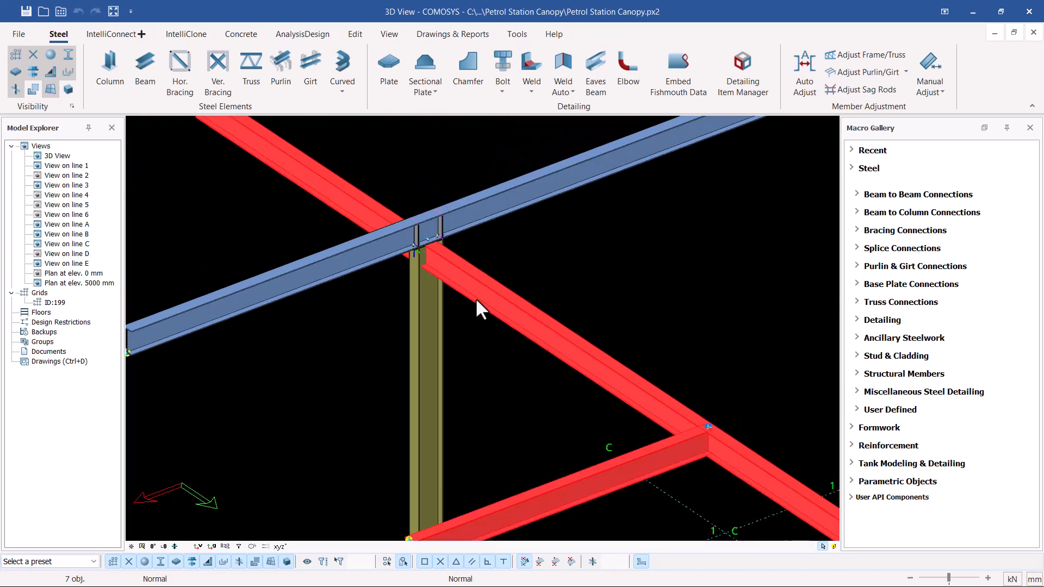
key(ctrl+Up)
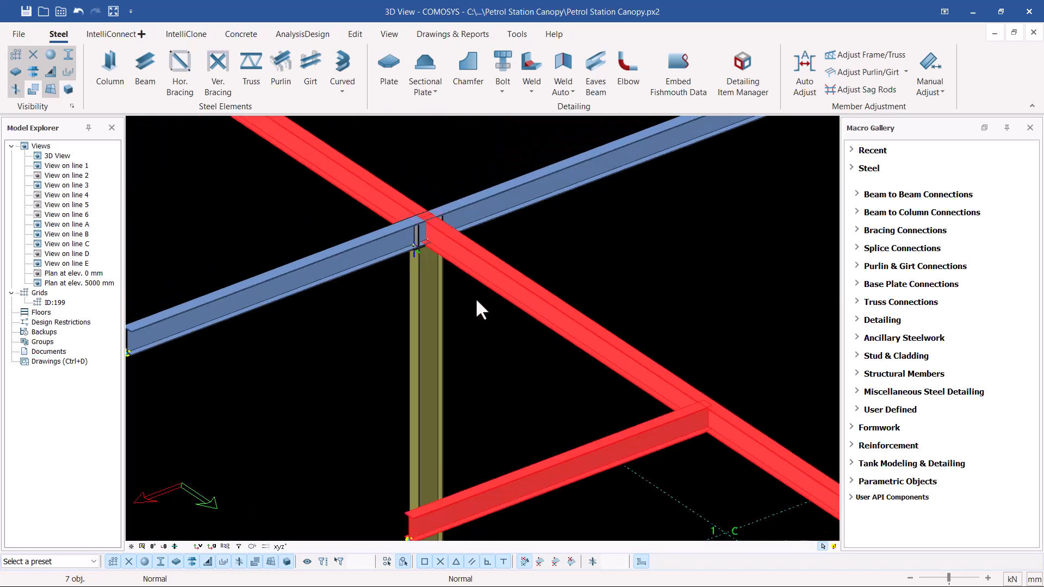
- Mirror-copy the seven selected beams about a vertical plane along grid line C, defined by its intersections with lines 1 and 2
scroll(475, 298, down, 5)
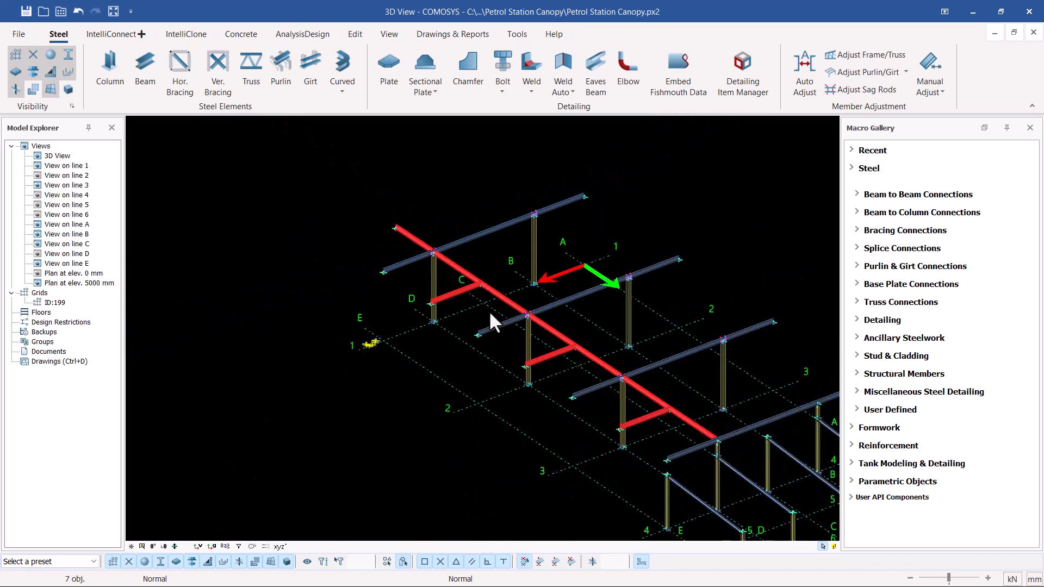
scroll(523, 226, up, 2)
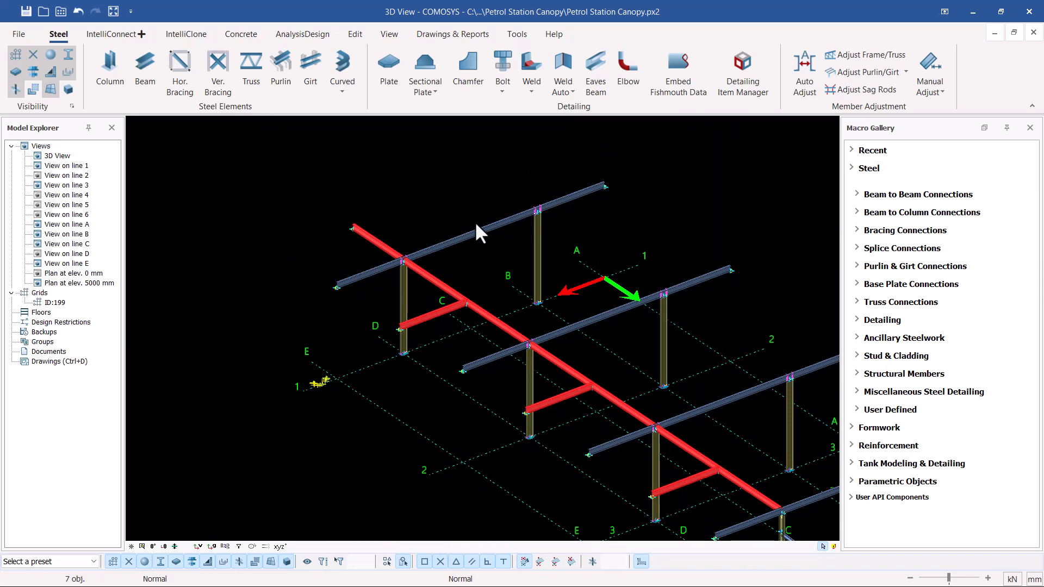
scroll(476, 231, down, 1)
right_click(661, 186)
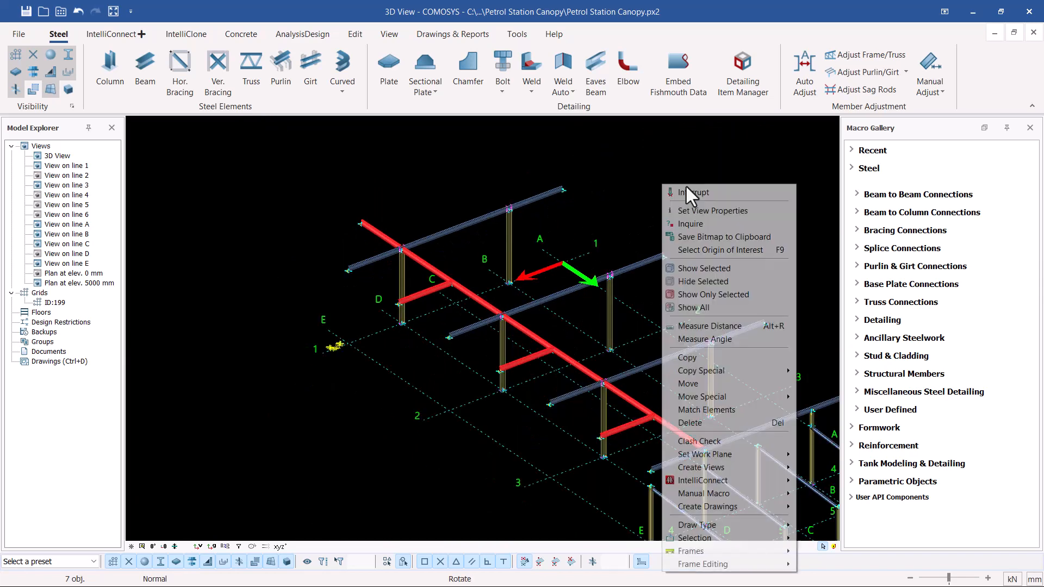
mouse_move(738, 369)
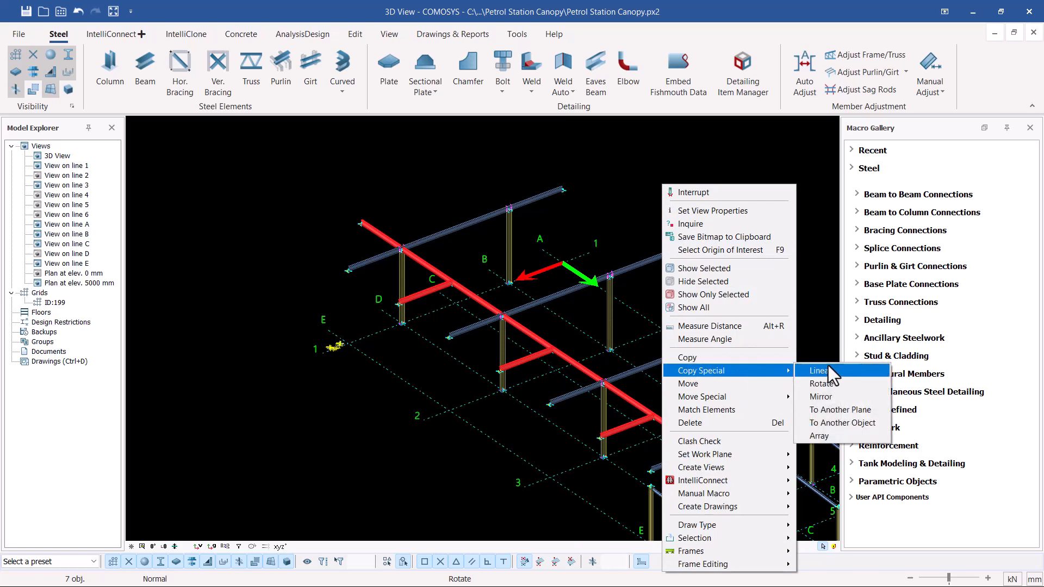
click(827, 397)
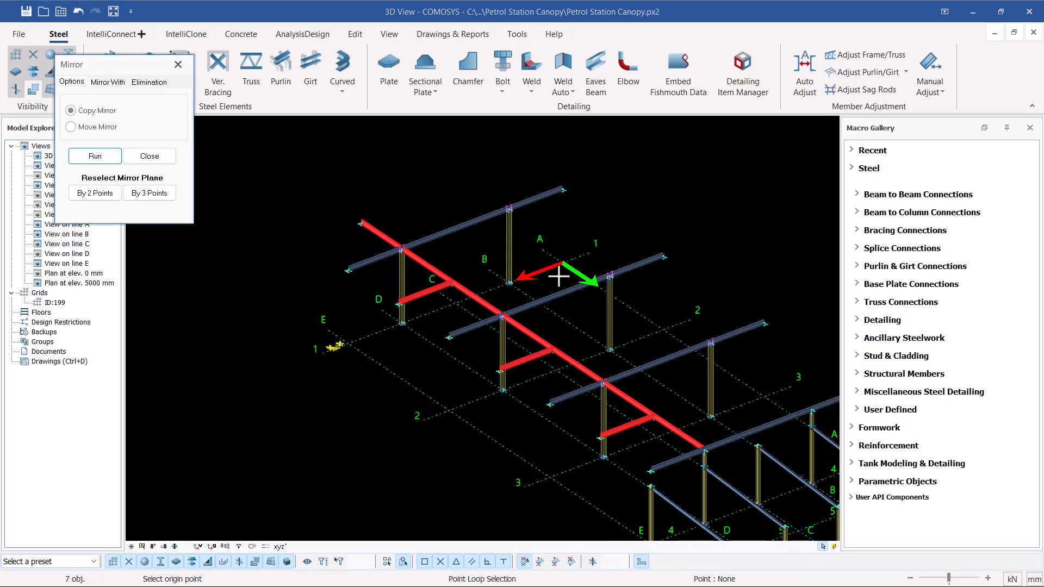
scroll(459, 310, up, 3)
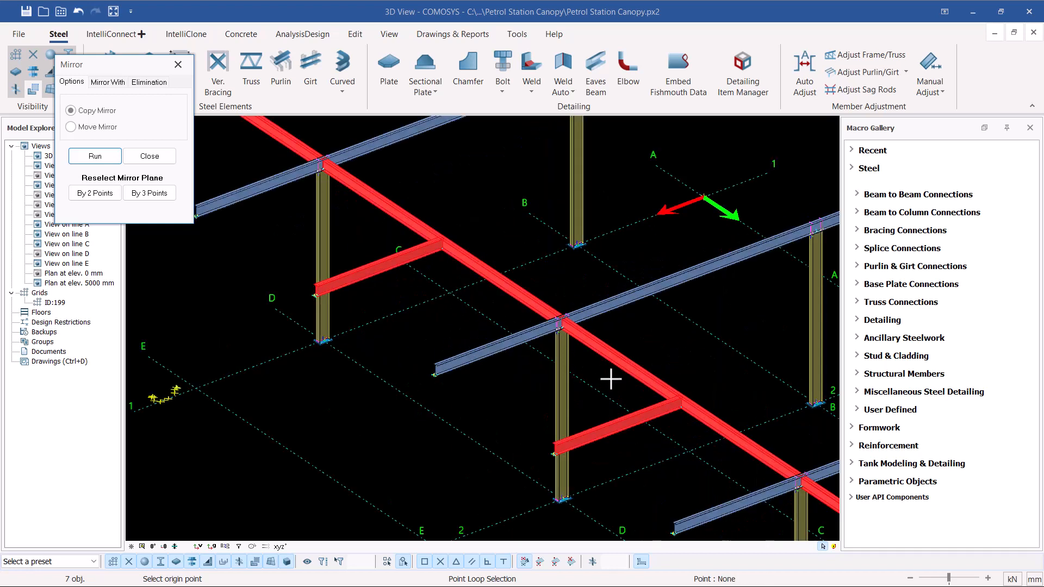
scroll(381, 243, down, 2)
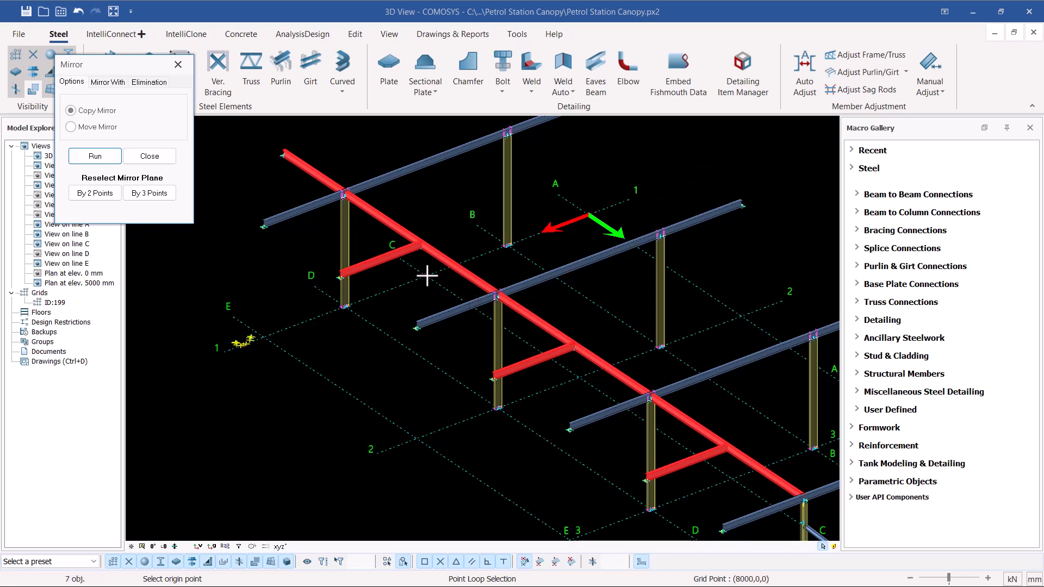
scroll(410, 279, down, 1)
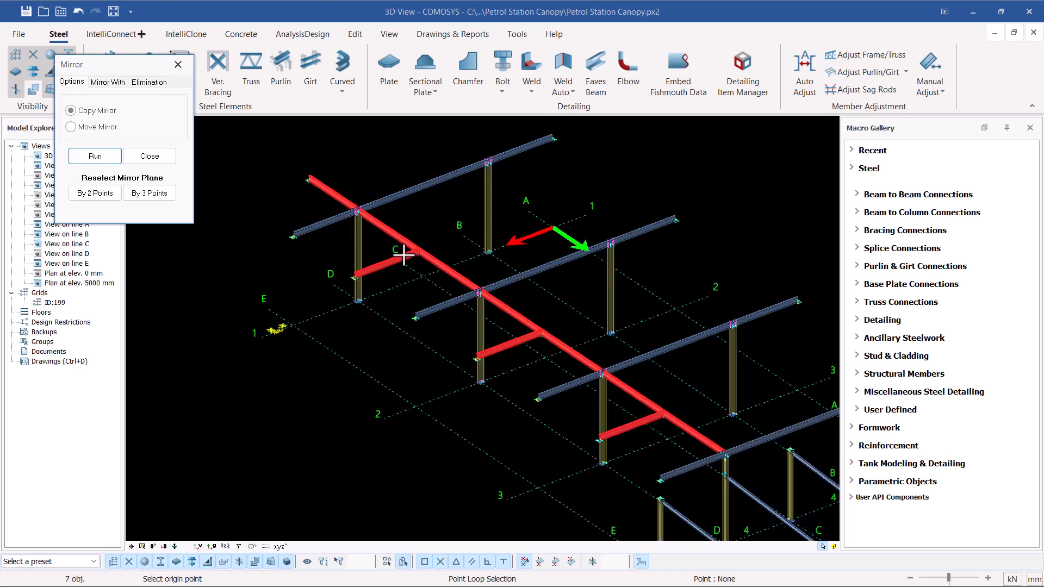
click(422, 277)
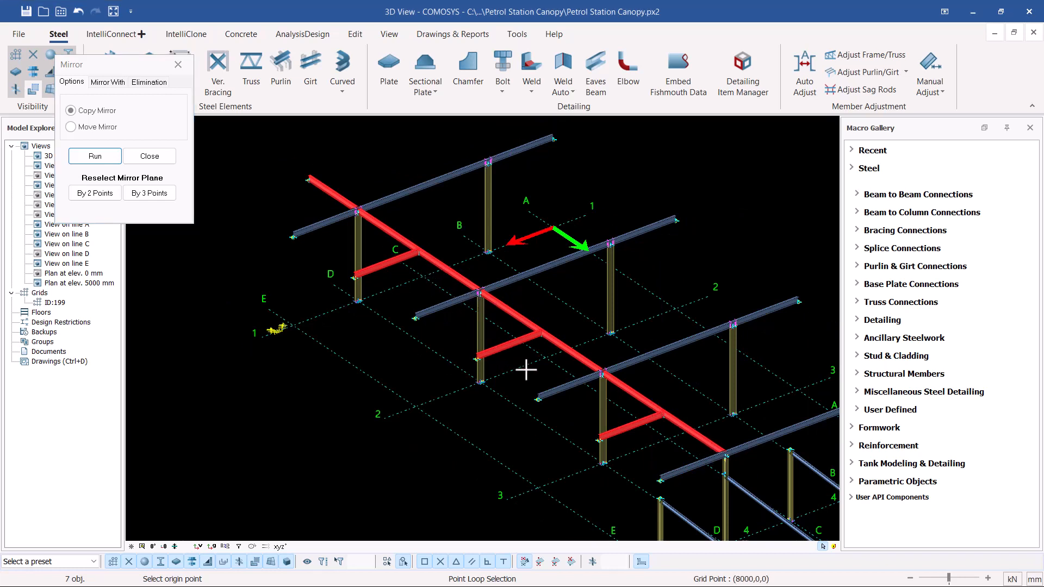
click(546, 358)
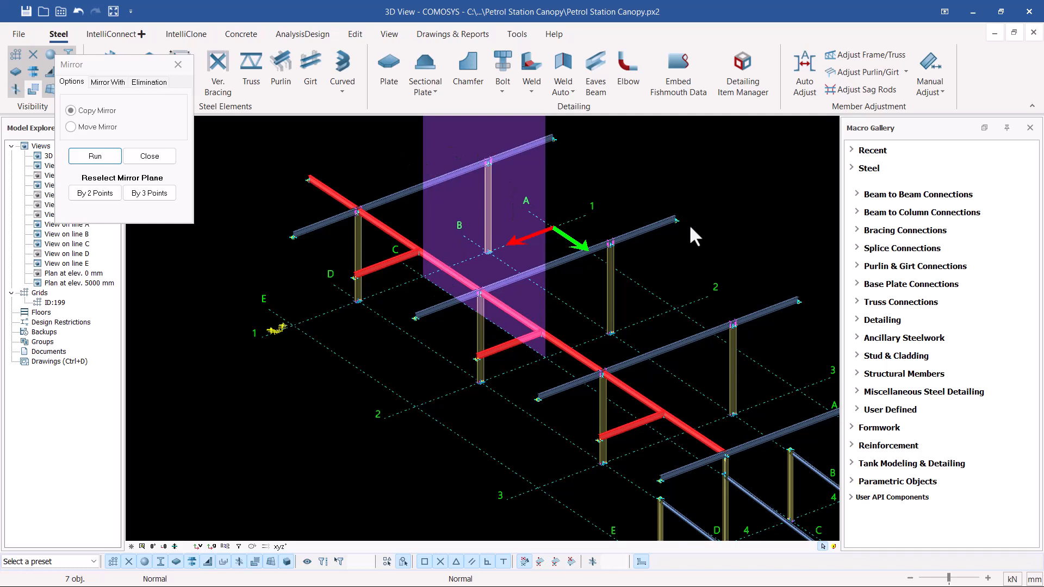
click(87, 156)
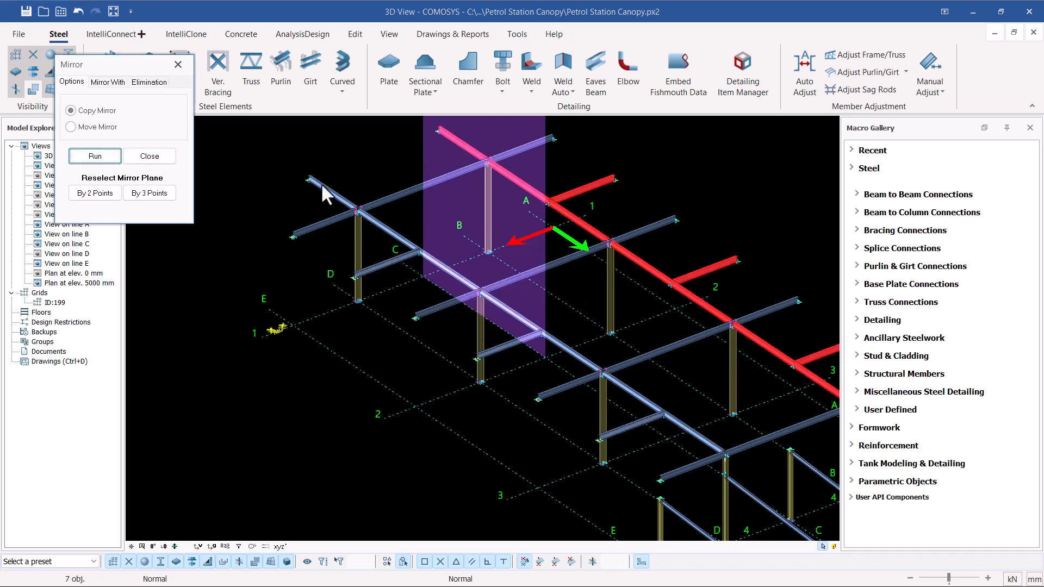
click(155, 156)
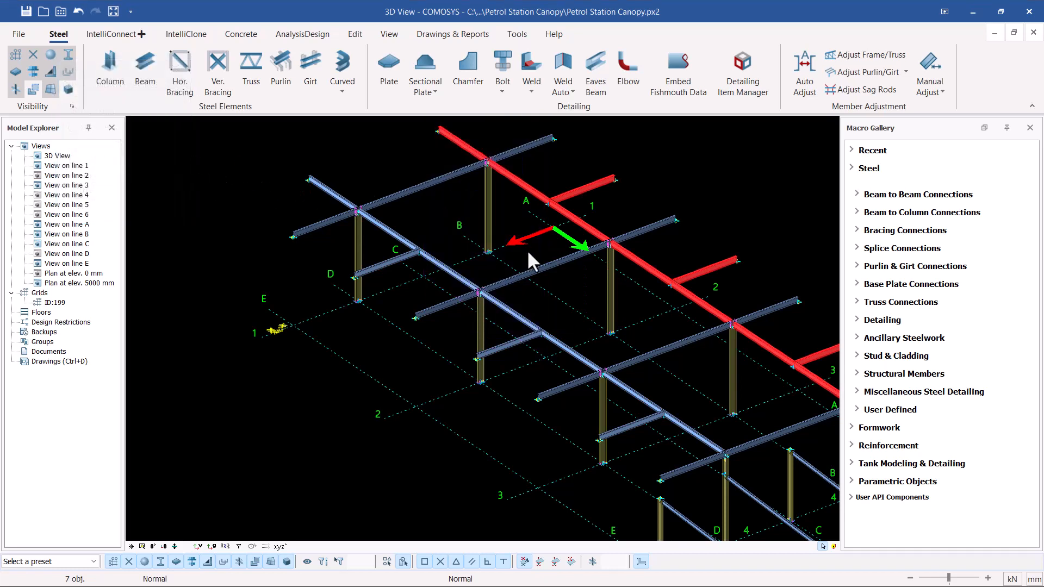
- Examine the mirrored beams along grid line B from the opposite side of the canopy and clear the selection
scroll(383, 312, down, 3)
middle_drag(517, 337, 717, 340)
scroll(517, 385, down, 3)
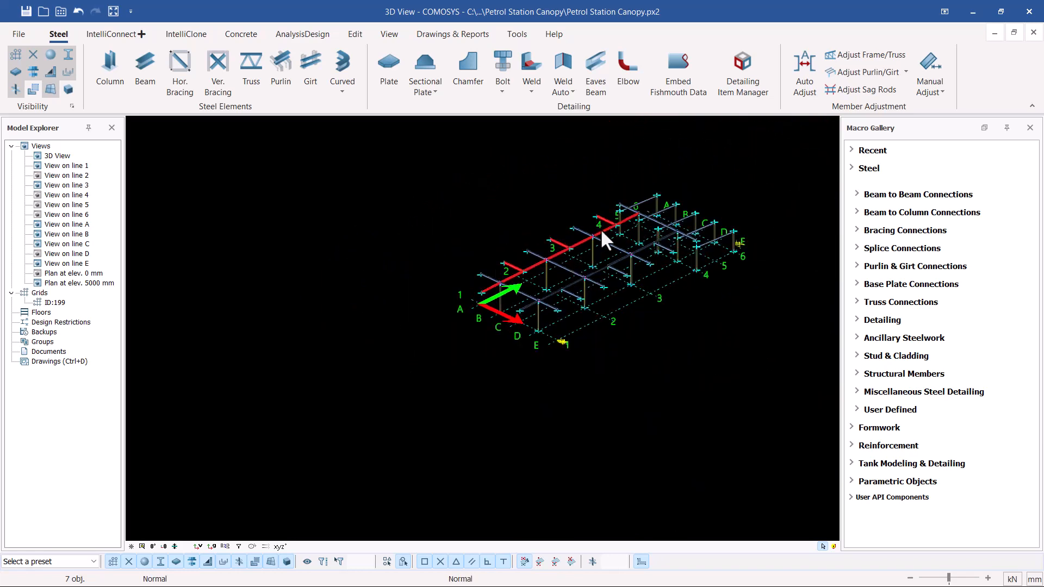
scroll(600, 228, up, 6)
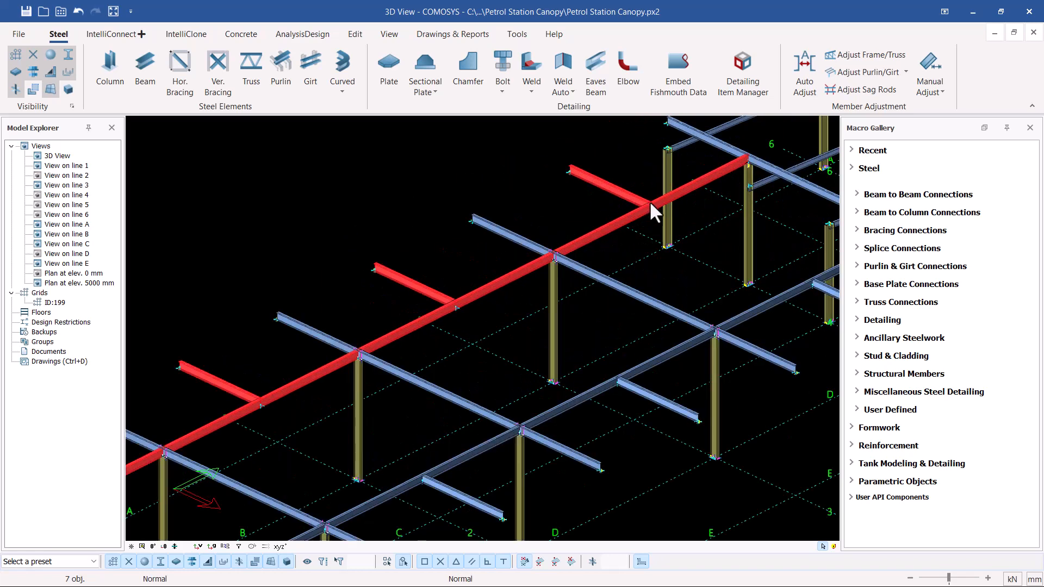
scroll(651, 203, up, 1)
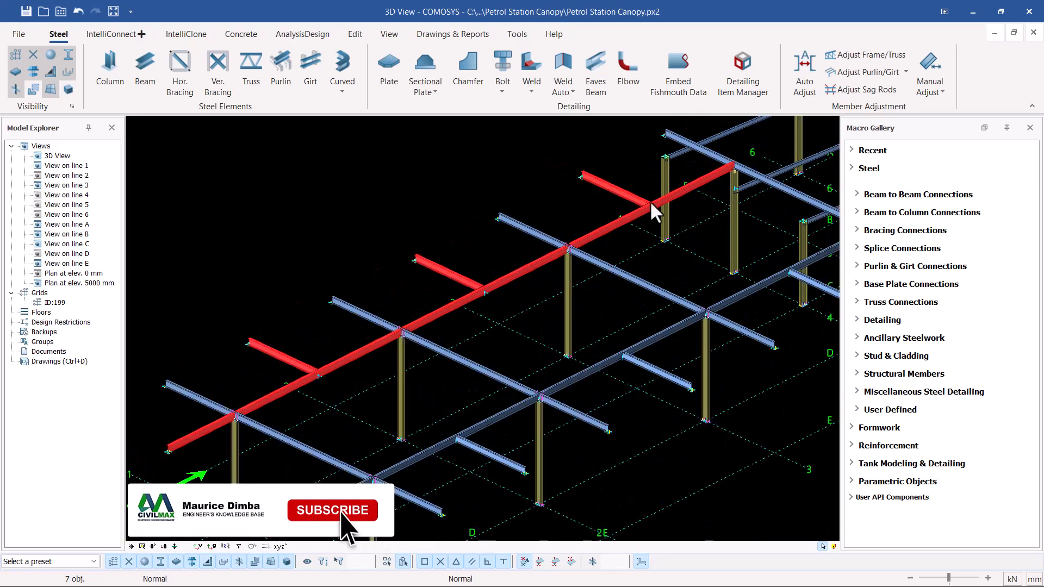
scroll(482, 258, down, 1)
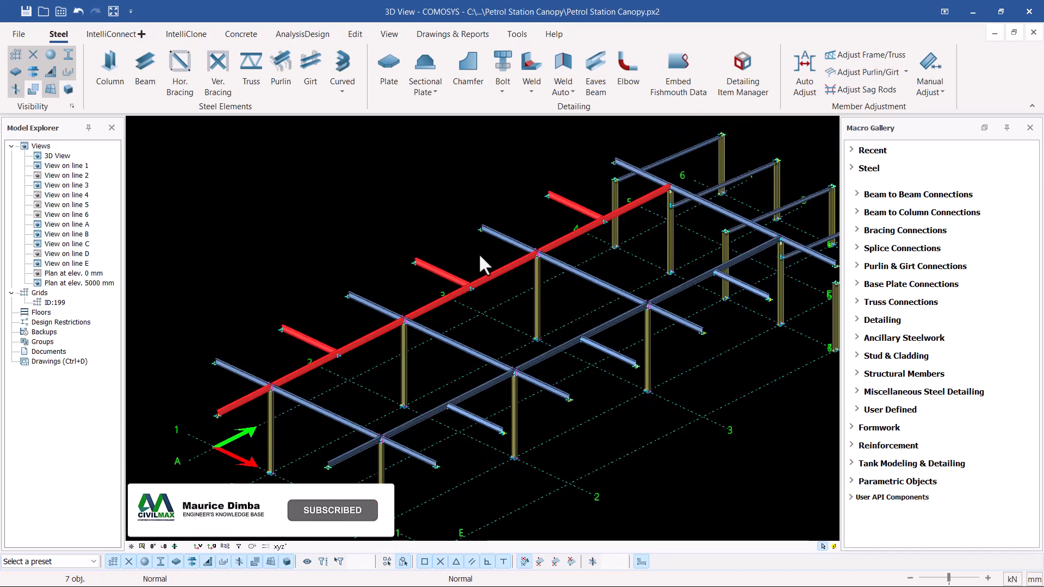
click(334, 233)
scroll(408, 228, down, 1)
scroll(458, 306, up, 2)
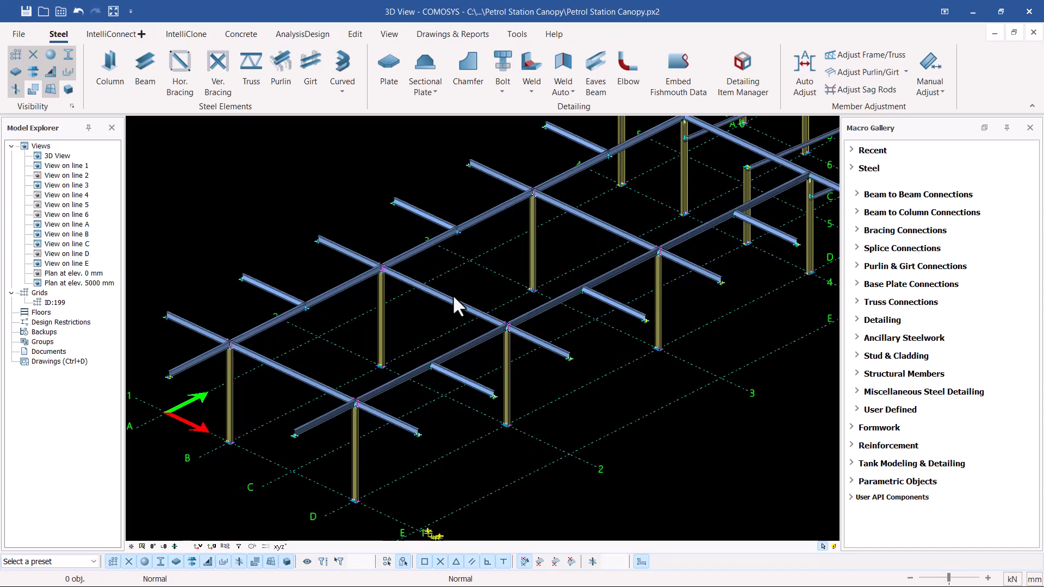
- Select the three main beams along grid line B between lines 1 and 4
scroll(314, 368, up, 1)
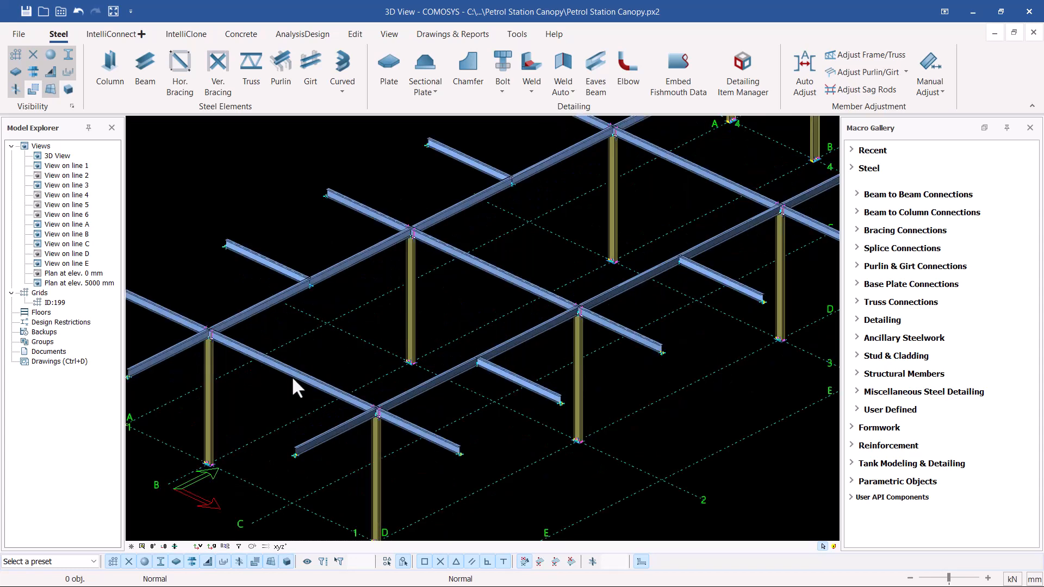
click(362, 253)
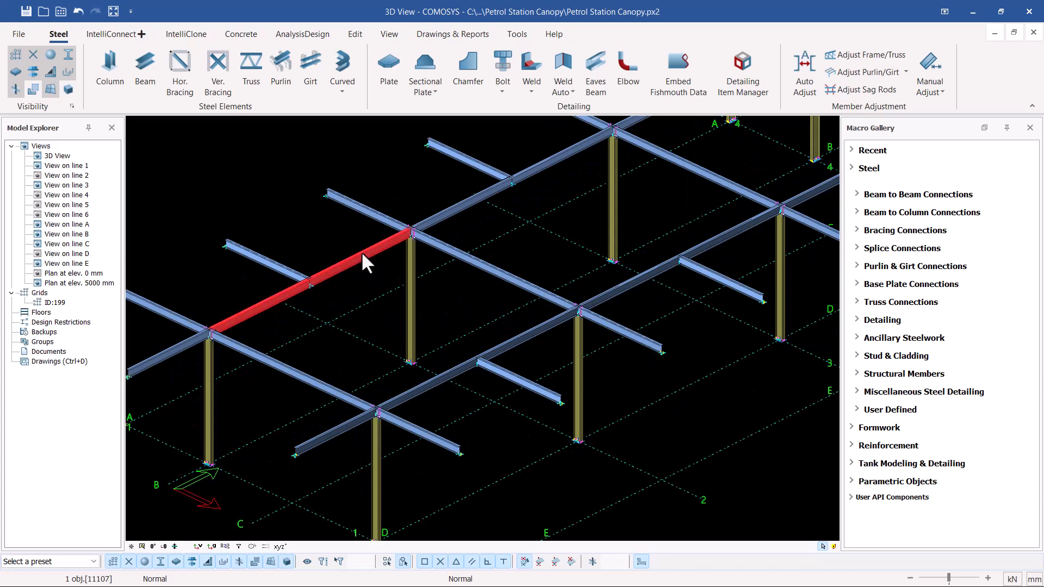
click(551, 162)
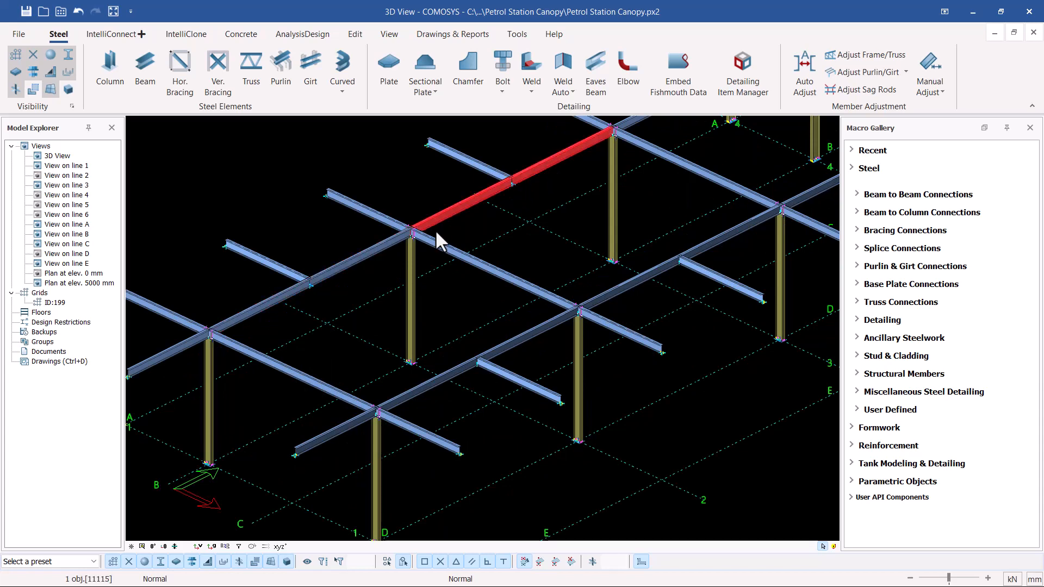
ctrl+click(371, 255)
scroll(333, 344, down, 2)
scroll(593, 146, up, 4)
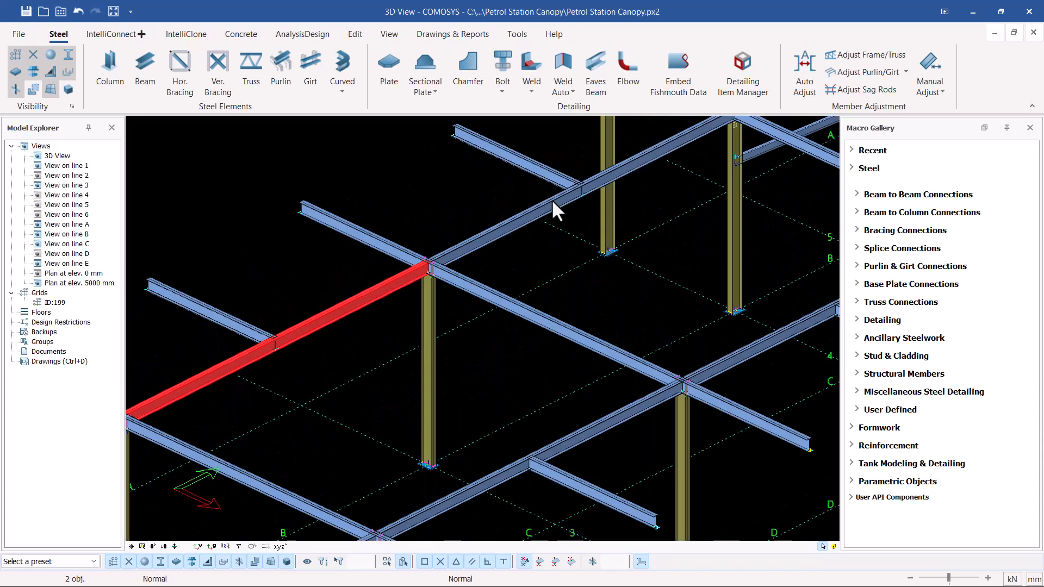
ctrl+click(585, 194)
scroll(593, 191, down, 2)
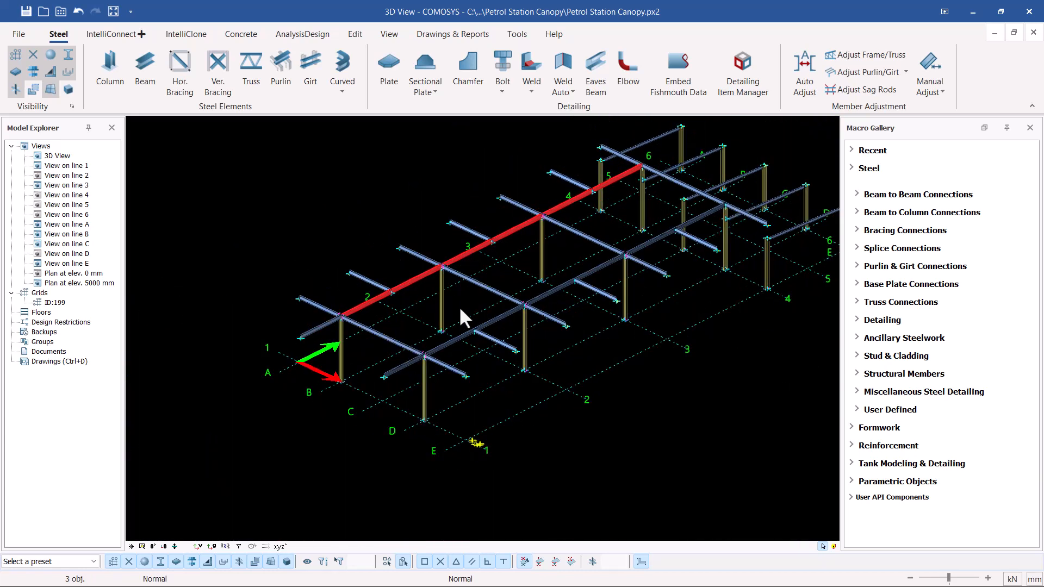
- Copy the three selected grid line B beams linearly by 4000 mm in X, picking the distance from line B to line C
scroll(377, 347, up, 4)
scroll(387, 325, down, 1)
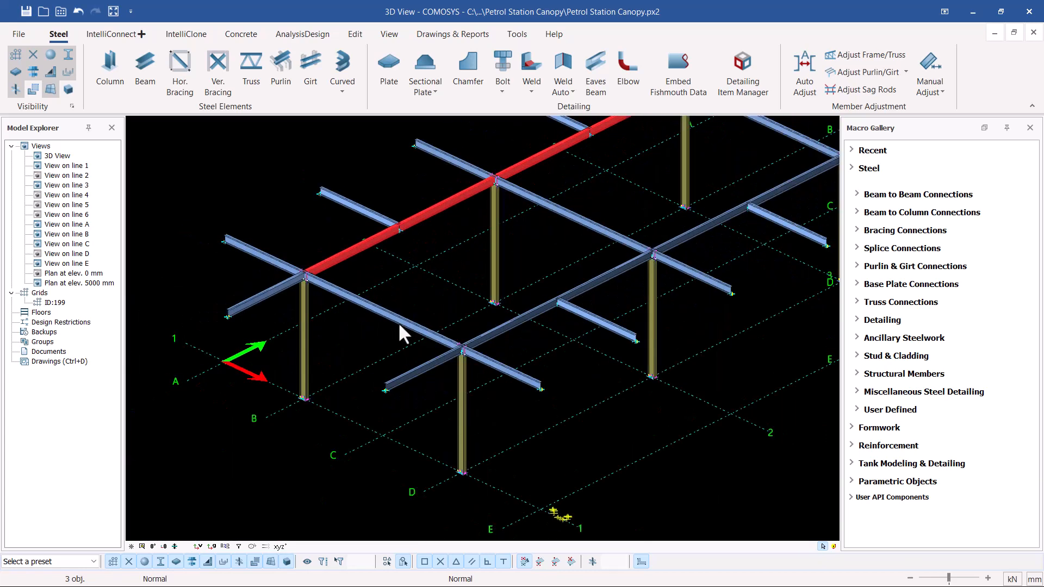
right_click(465, 263)
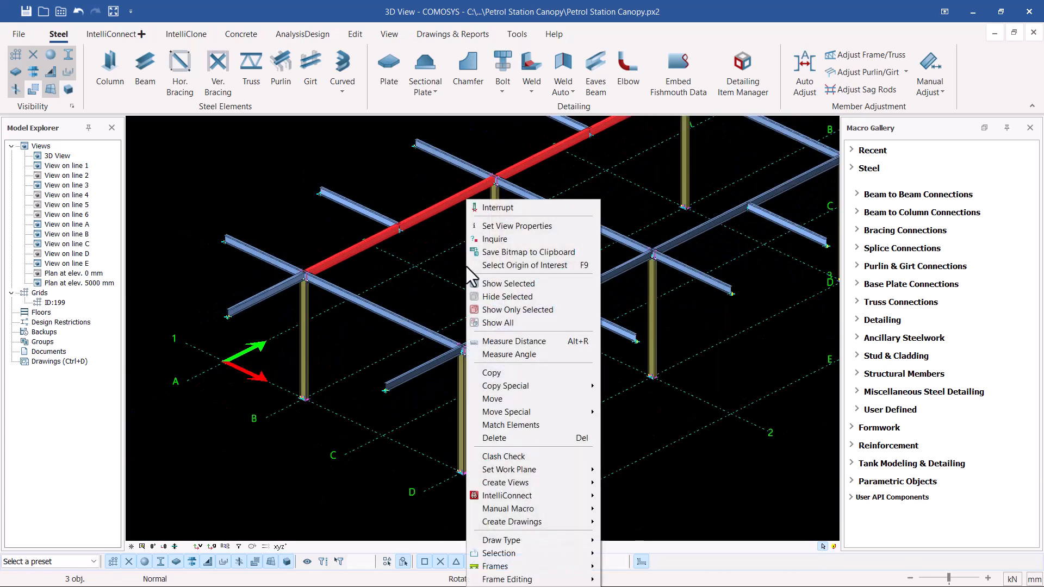
mouse_move(543, 385)
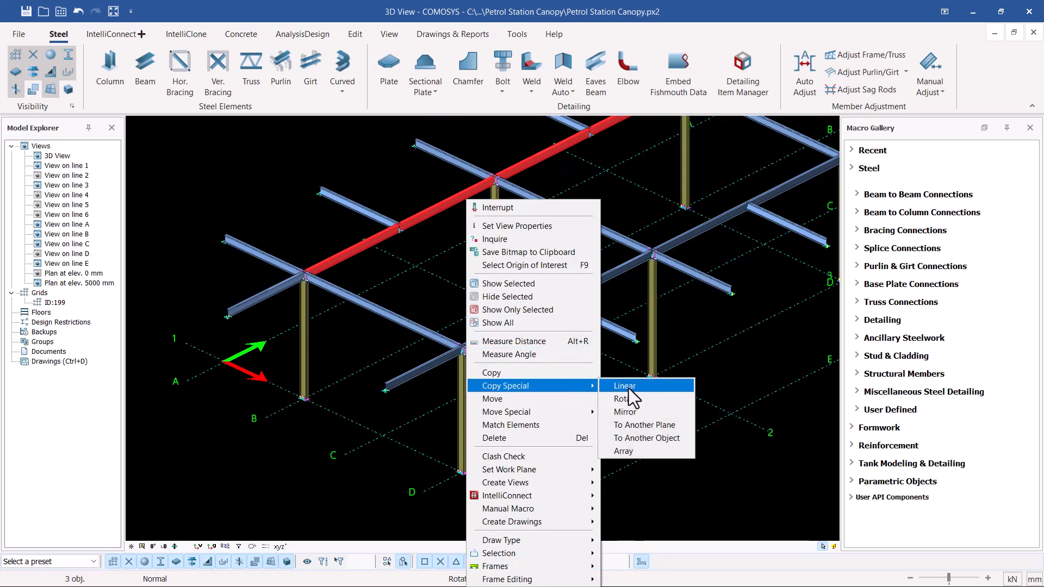
click(628, 387)
scroll(442, 309, down, 1)
scroll(307, 422, up, 4)
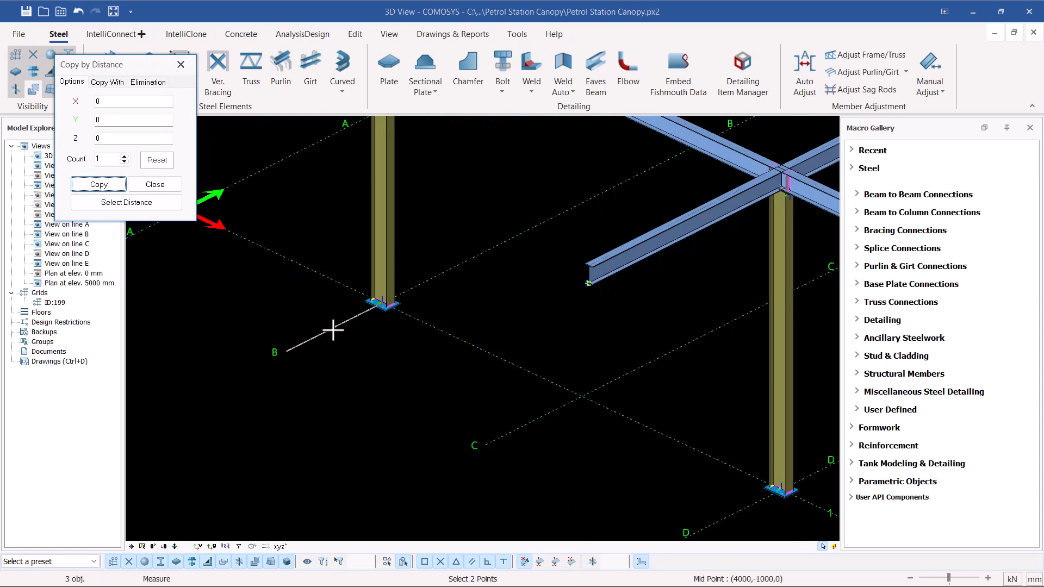
scroll(342, 324, down, 3)
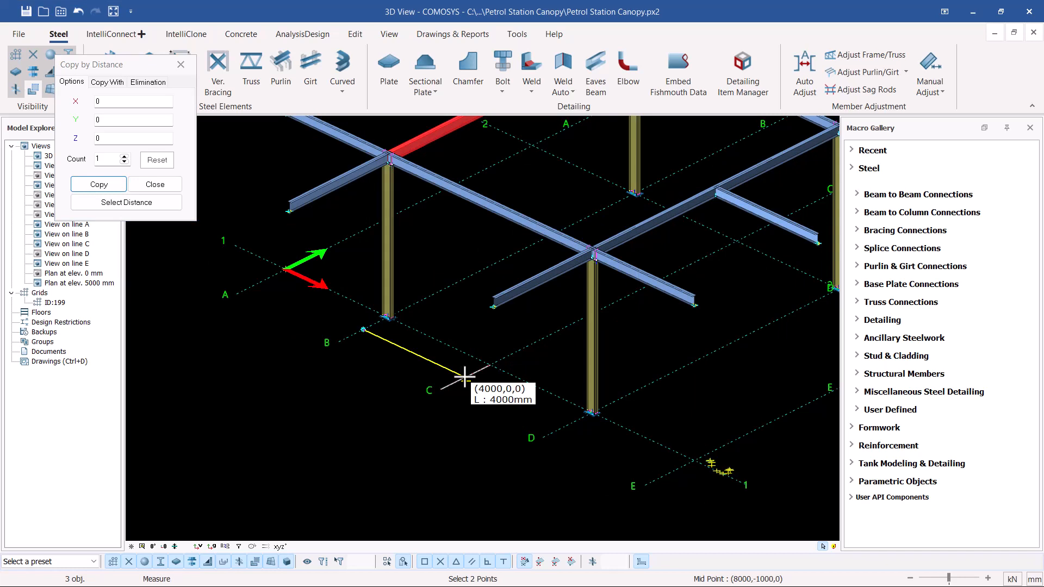
click(465, 376)
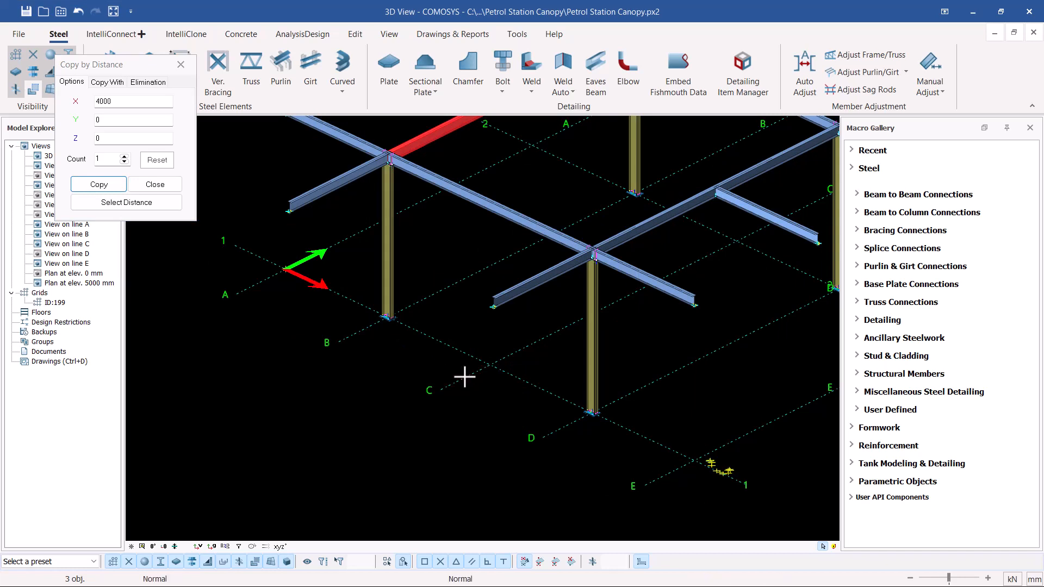
click(100, 185)
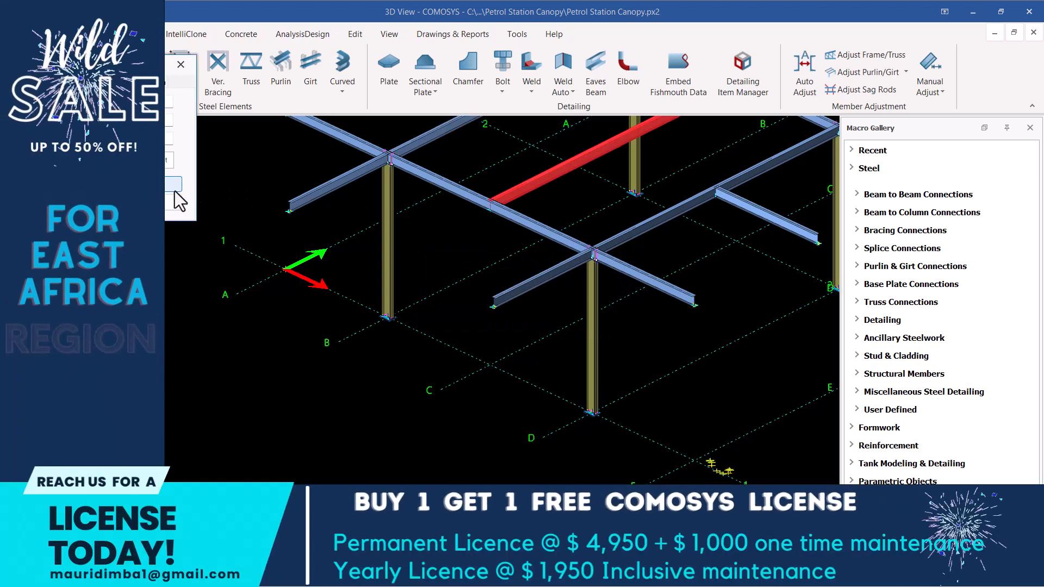
click(173, 189)
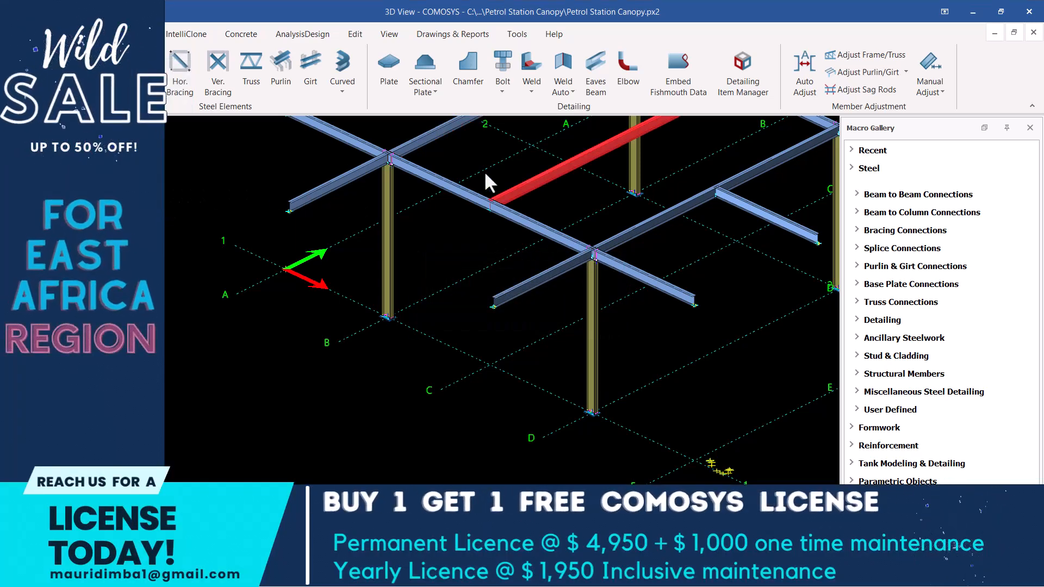
- Examine how the copied beams along grid line C meet the crossing beams from both sides of the canopy
scroll(501, 209, up, 7)
scroll(470, 204, down, 4)
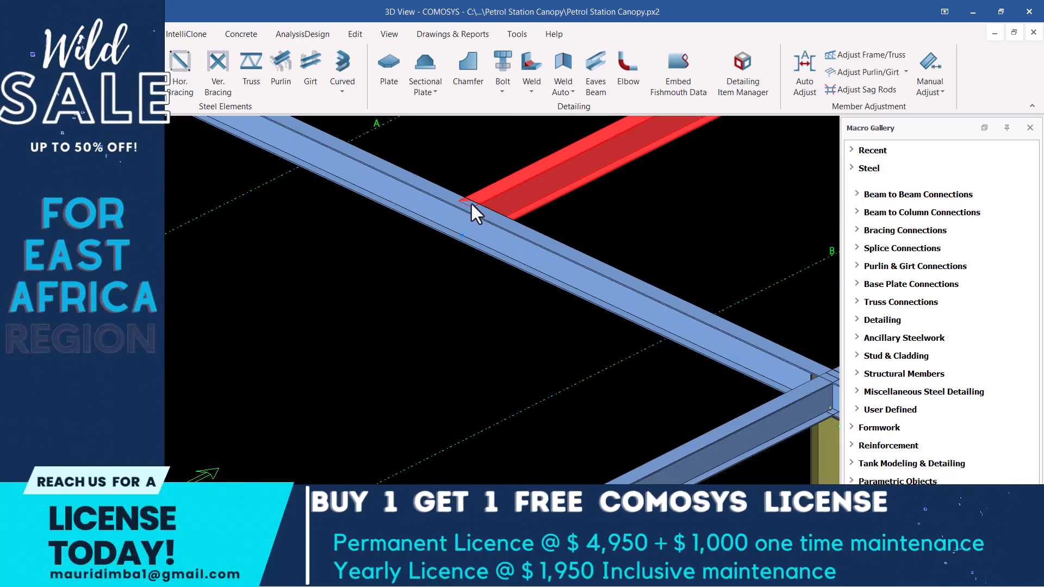
scroll(481, 200, down, 6)
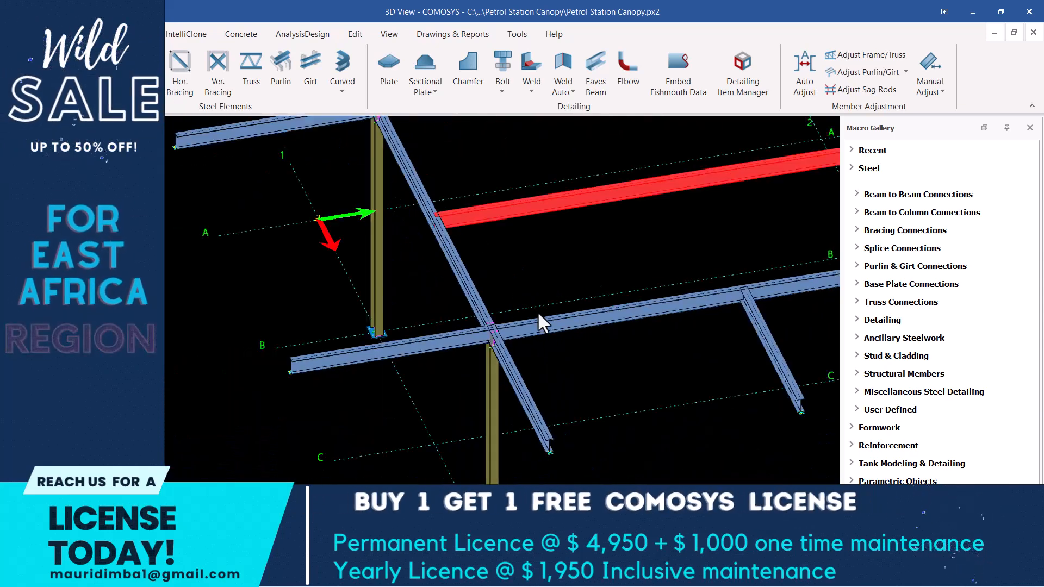
scroll(481, 201, down, 2)
scroll(523, 179, up, 10)
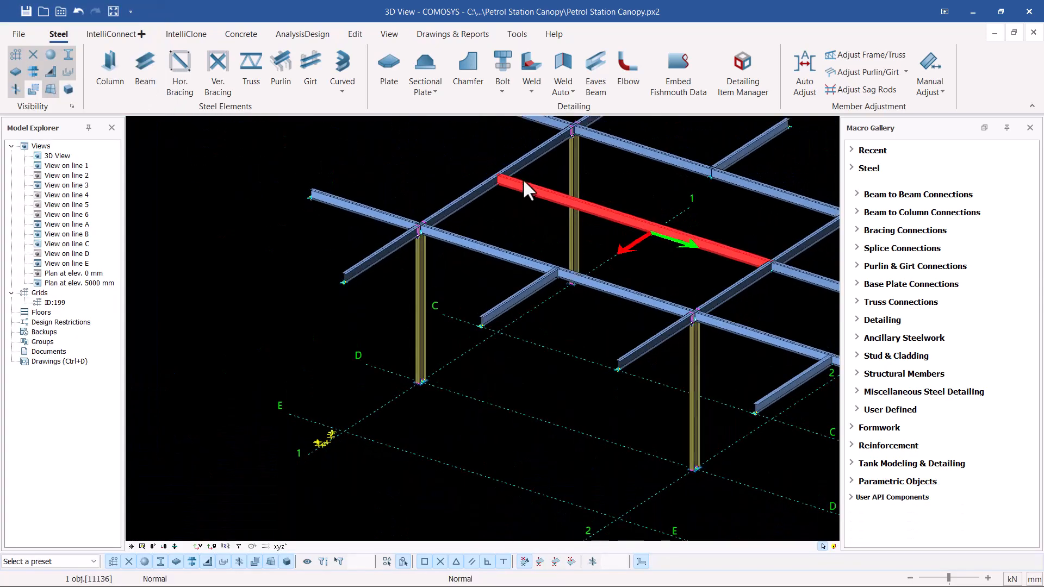
scroll(415, 227, down, 5)
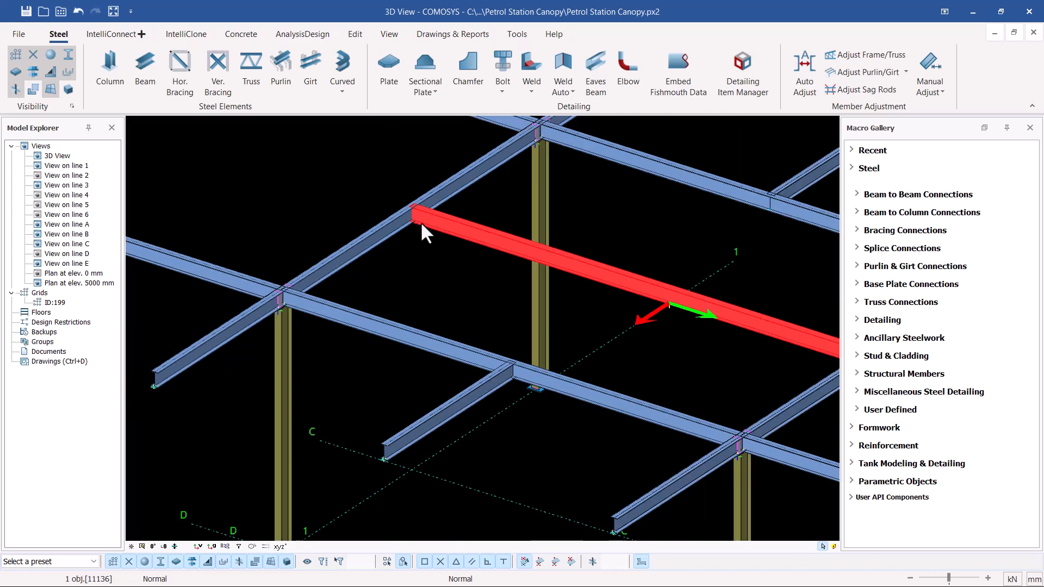
scroll(387, 228, down, 3)
middle_drag(404, 244, 456, 252)
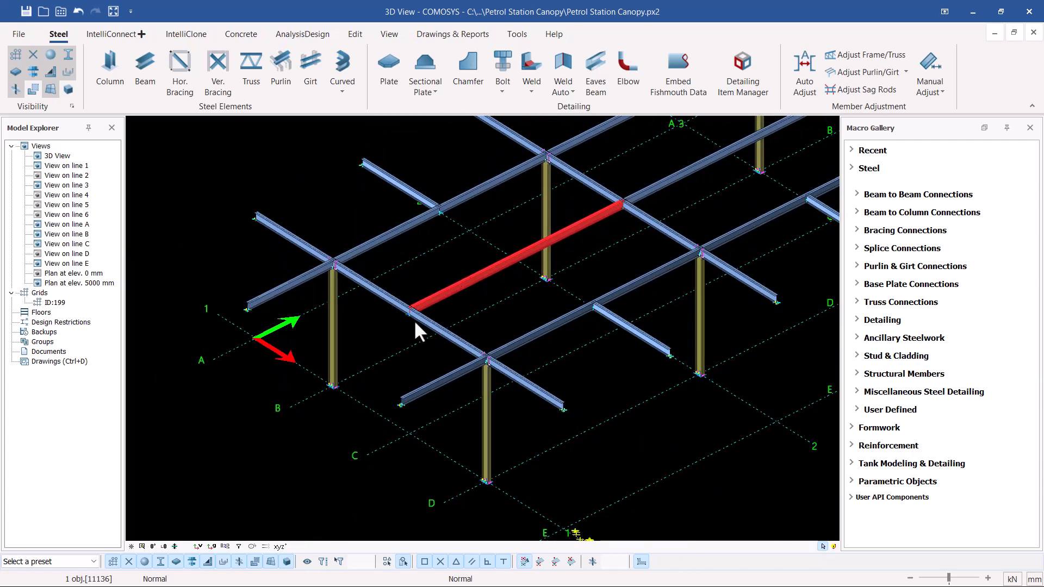
scroll(416, 326, up, 5)
click(465, 402)
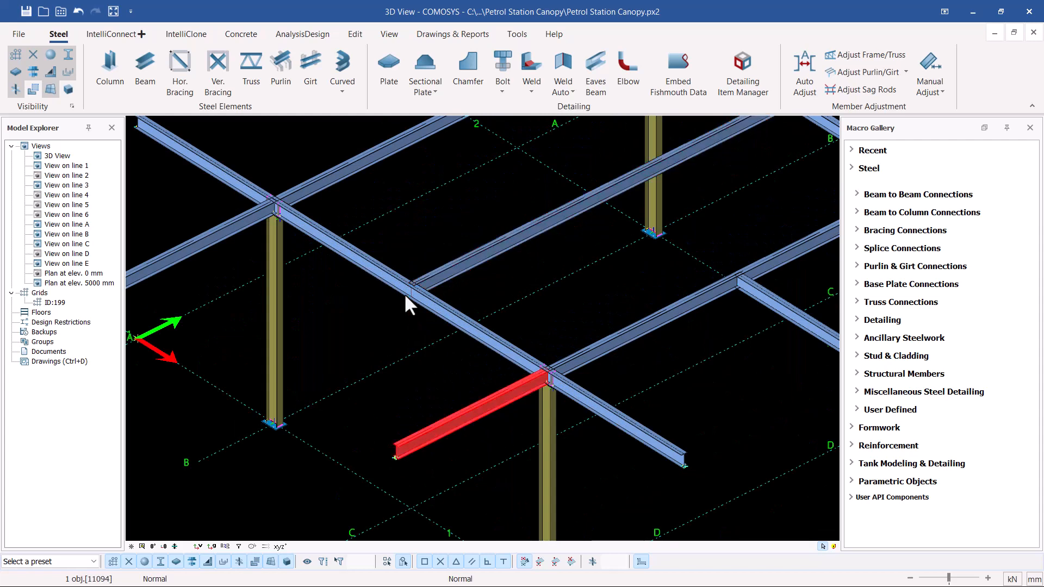
scroll(492, 247, down, 4)
scroll(464, 341, up, 3)
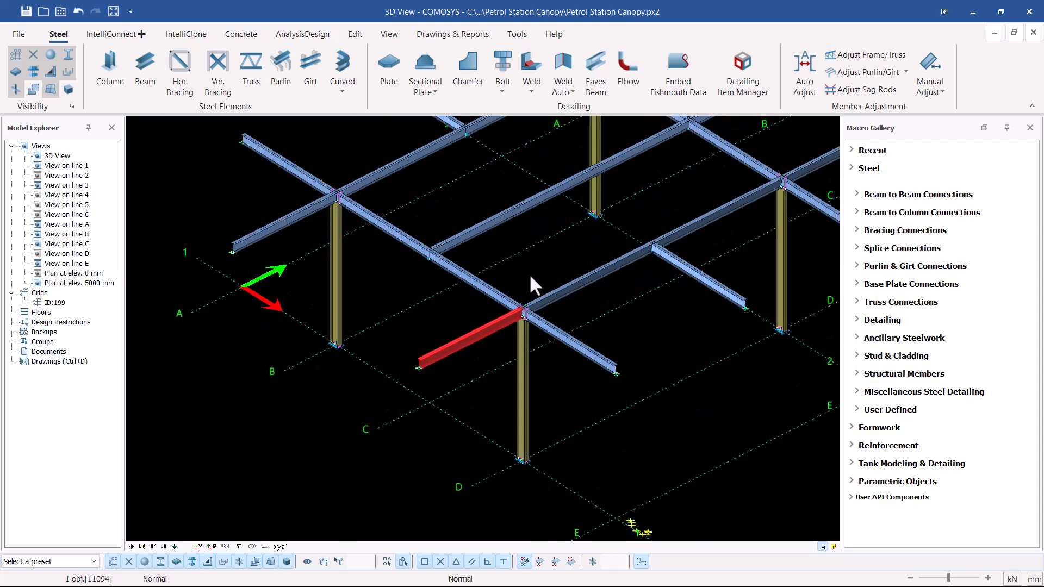
right_click(557, 254)
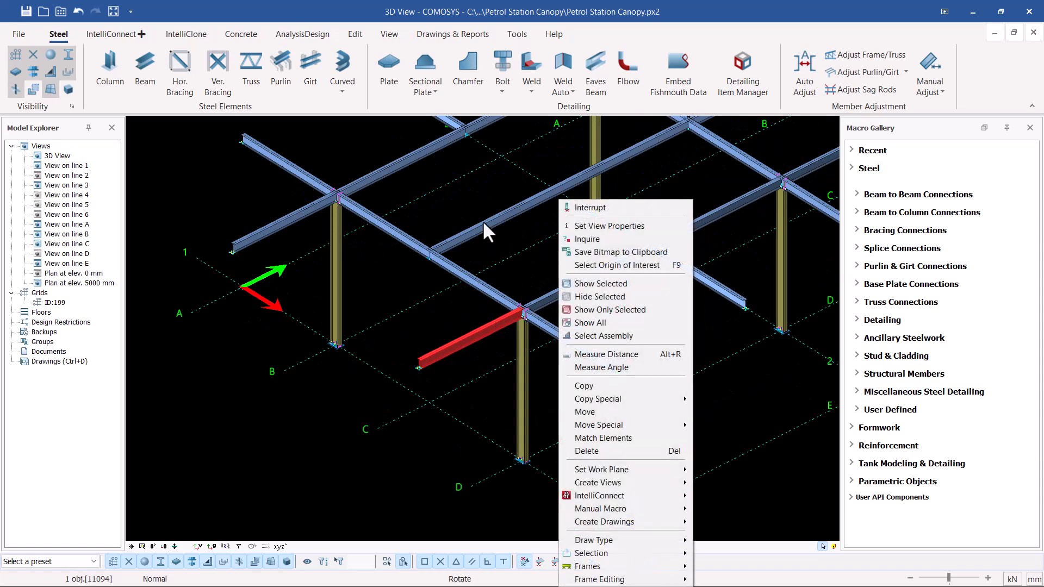
key(Escape)
key(Escape)
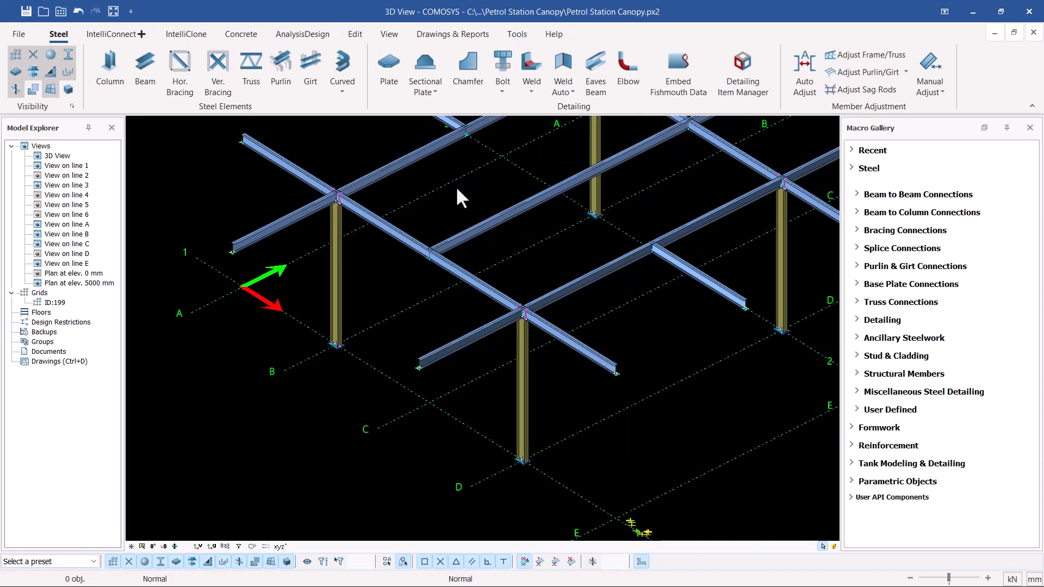
click(409, 161)
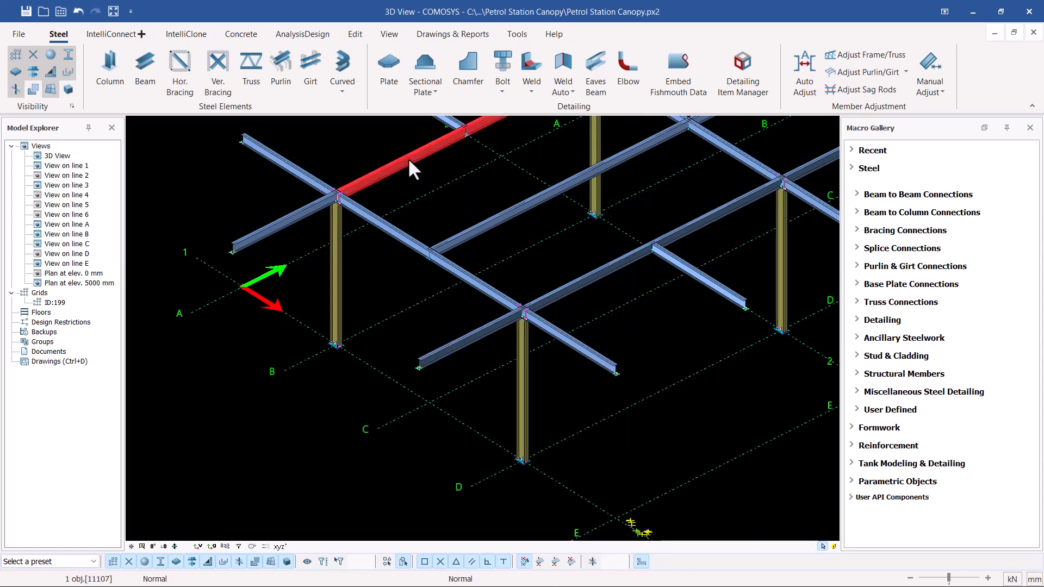
click(496, 223)
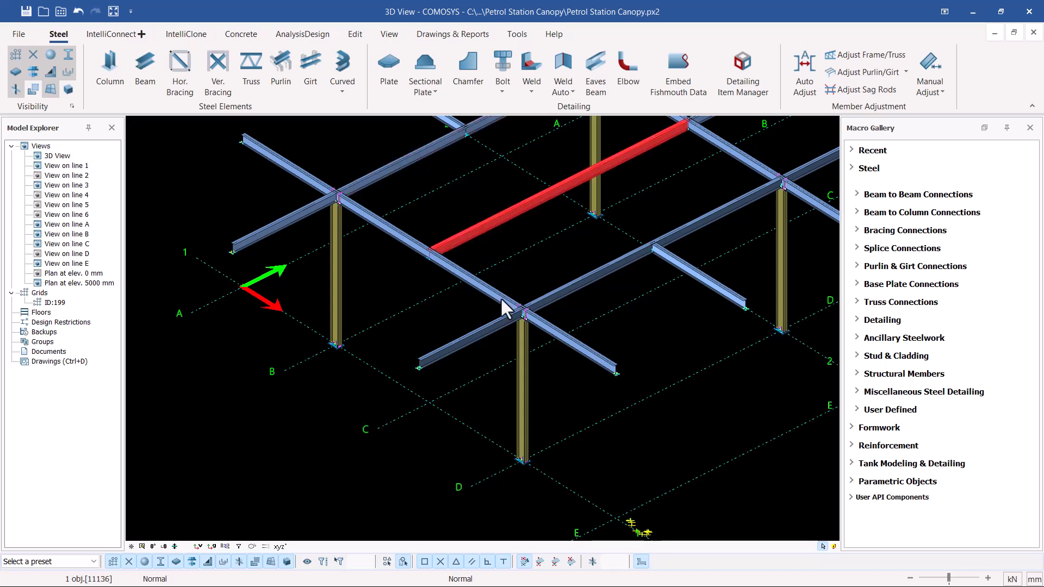
- Copy the short overhanging beam at grid D, line 1 linearly by -4000 mm in X to grid line C
click(455, 344)
right_click(542, 262)
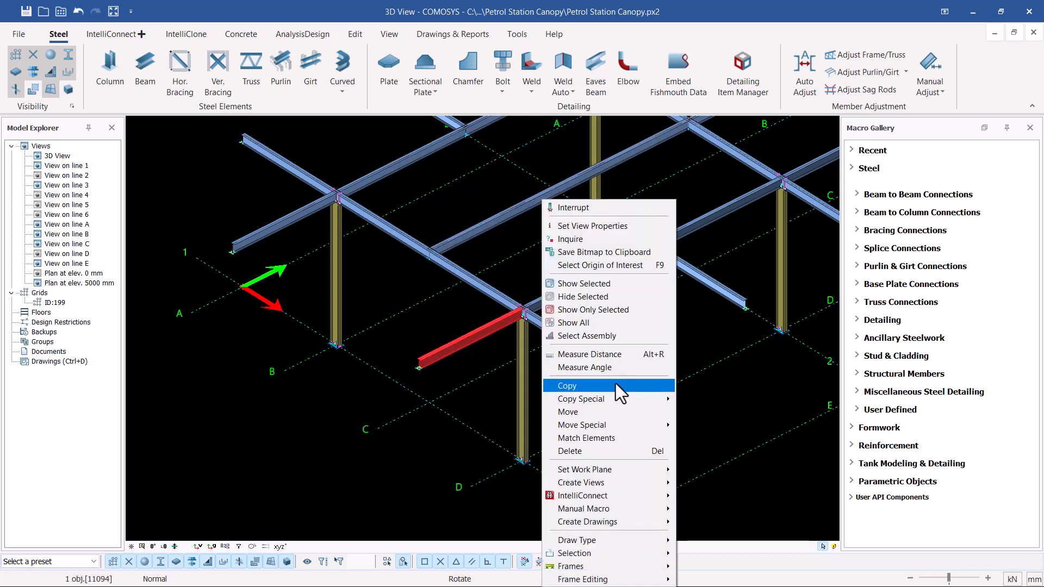
mouse_move(627, 404)
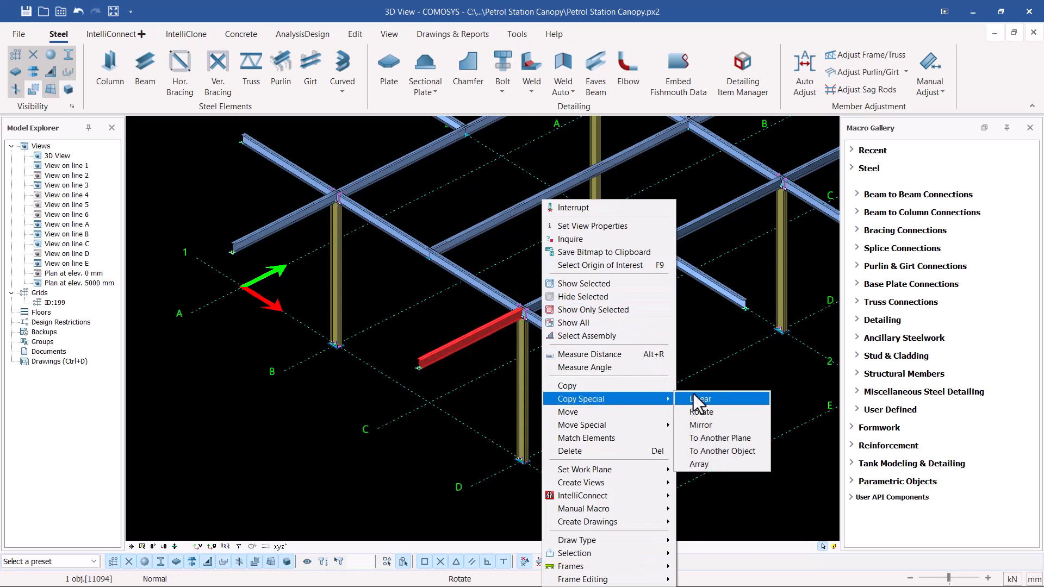
click(697, 399)
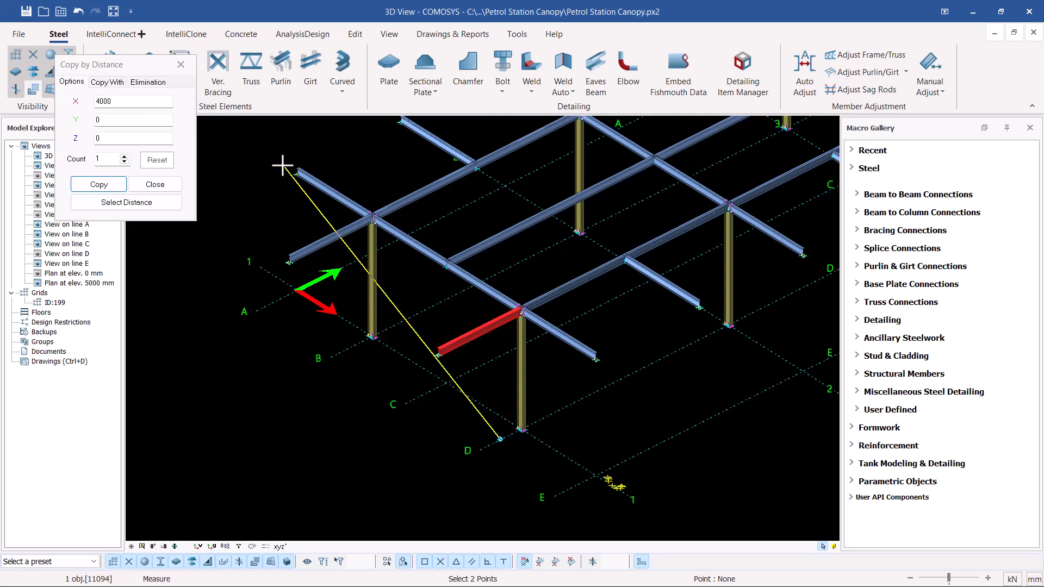
click(427, 390)
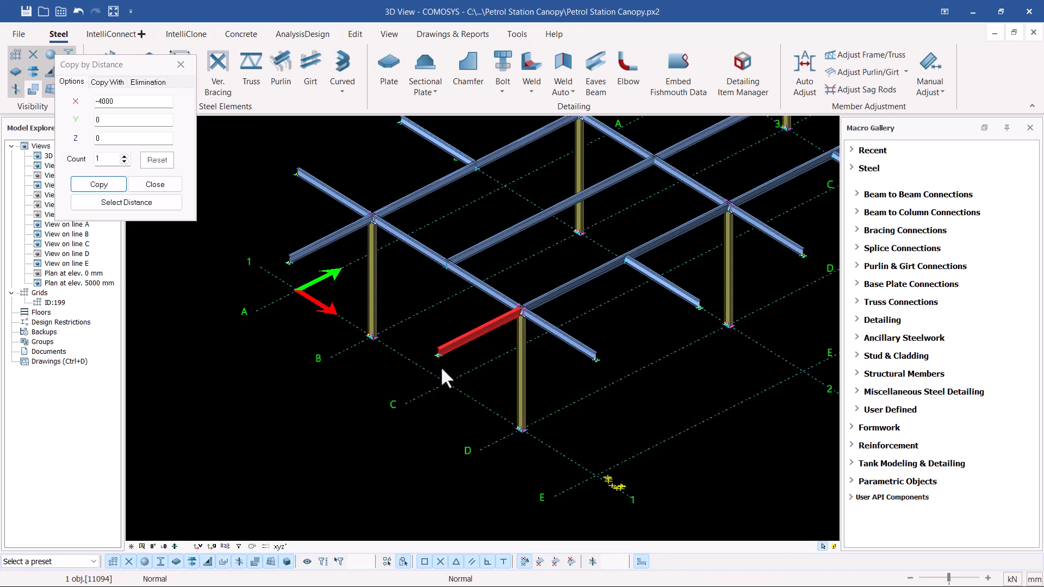
click(100, 184)
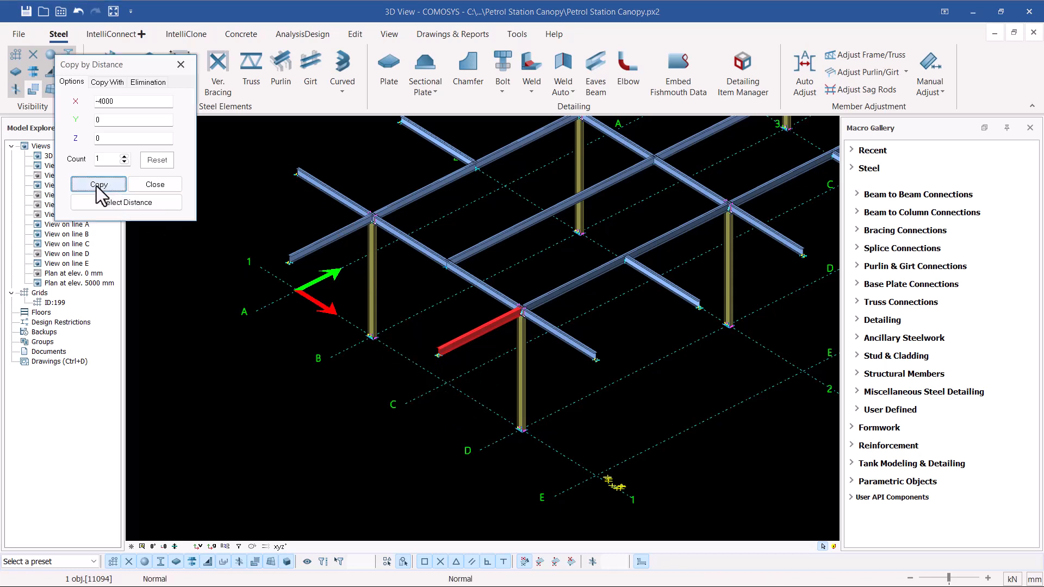
click(155, 184)
- Examine the copied overhang's joint at grid line C, clear the selection and review the whole canopy framing
scroll(468, 282, up, 3)
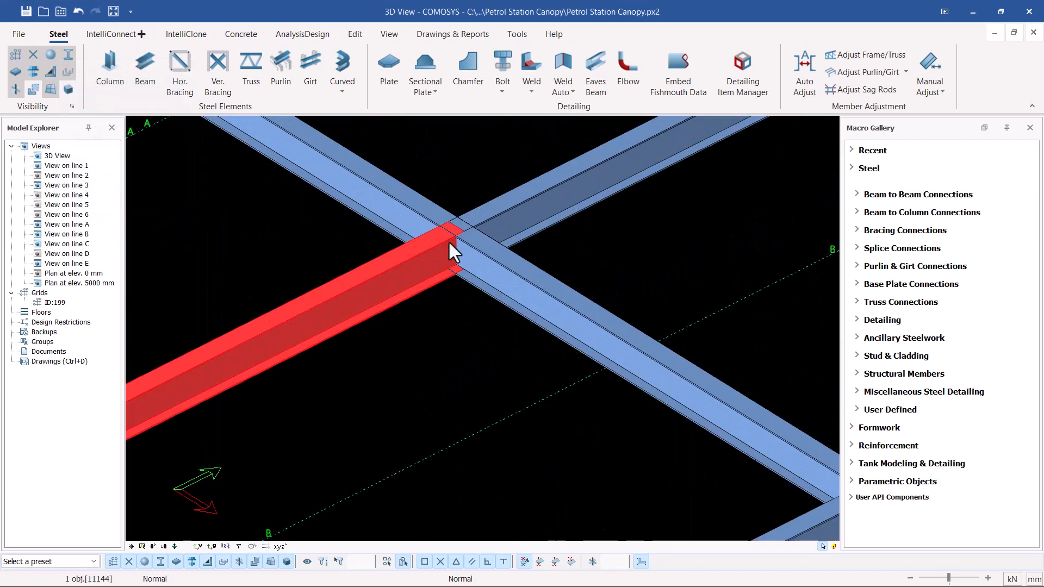
click(646, 251)
scroll(295, 331, down, 10)
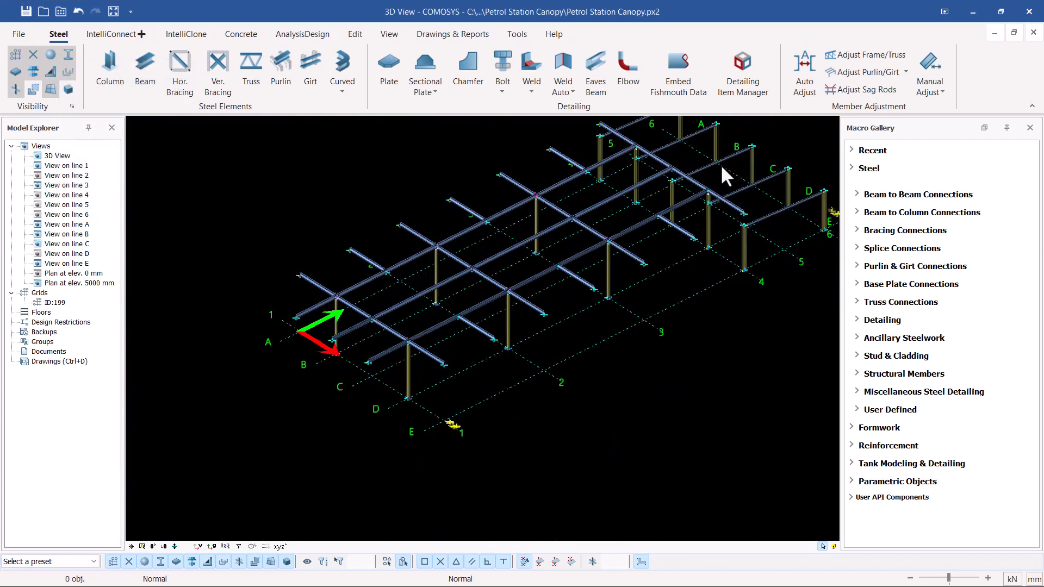
scroll(631, 163, up, 5)
scroll(432, 323, down, 3)
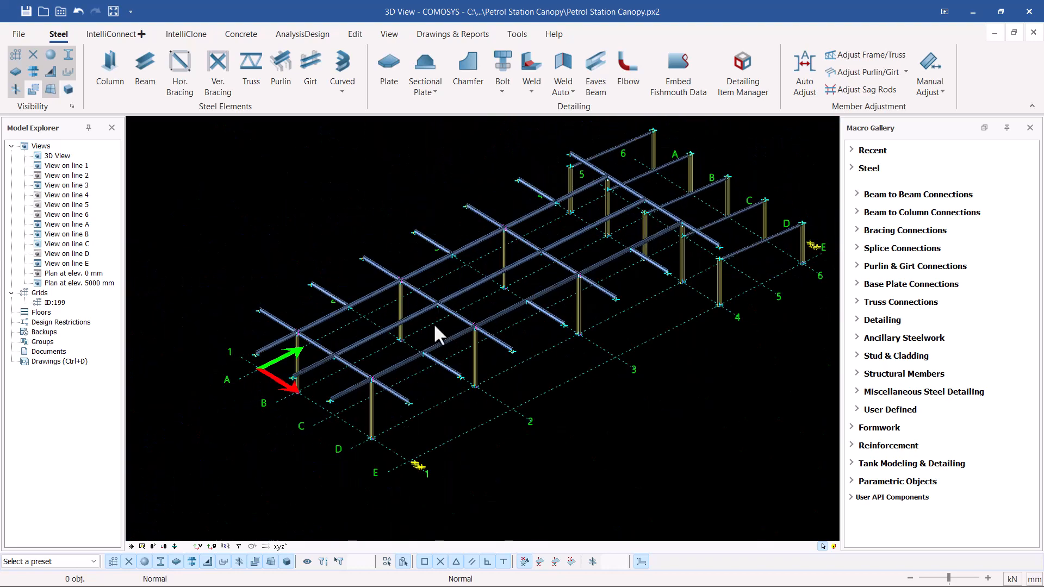
scroll(308, 347, up, 8)
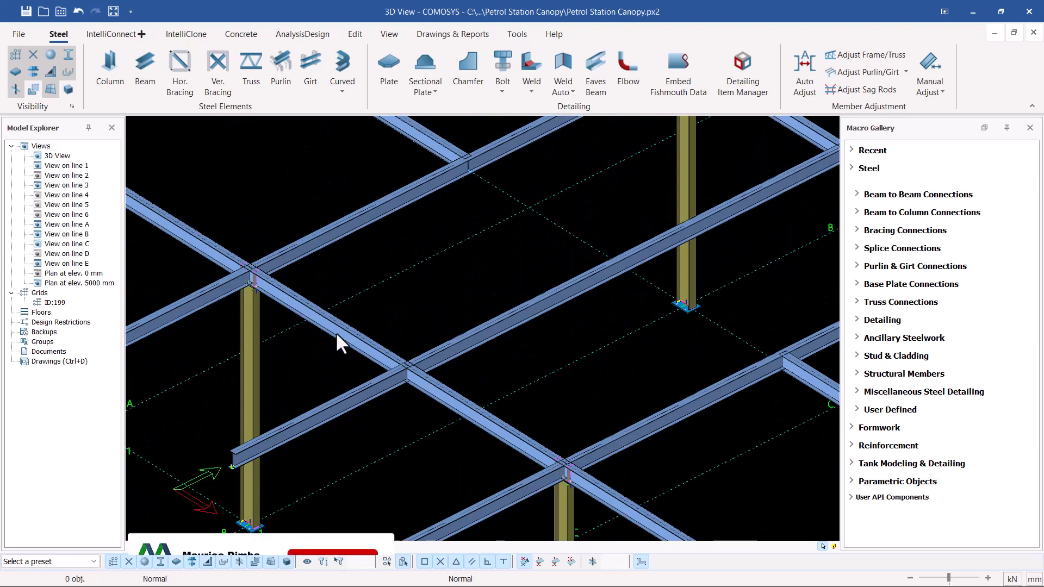
scroll(343, 323, down, 5)
scroll(547, 330, up, 10)
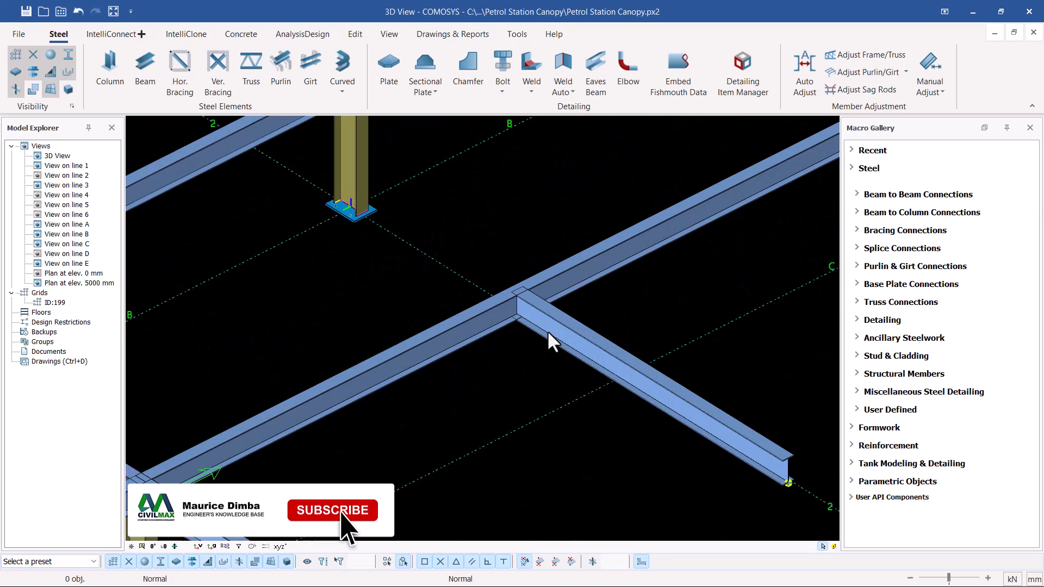
- Inspect the beam junctions along grid line D between lines 1 and 2, highlighting individual beams there
click(570, 281)
scroll(398, 354, down, 5)
scroll(324, 389, up, 8)
click(233, 393)
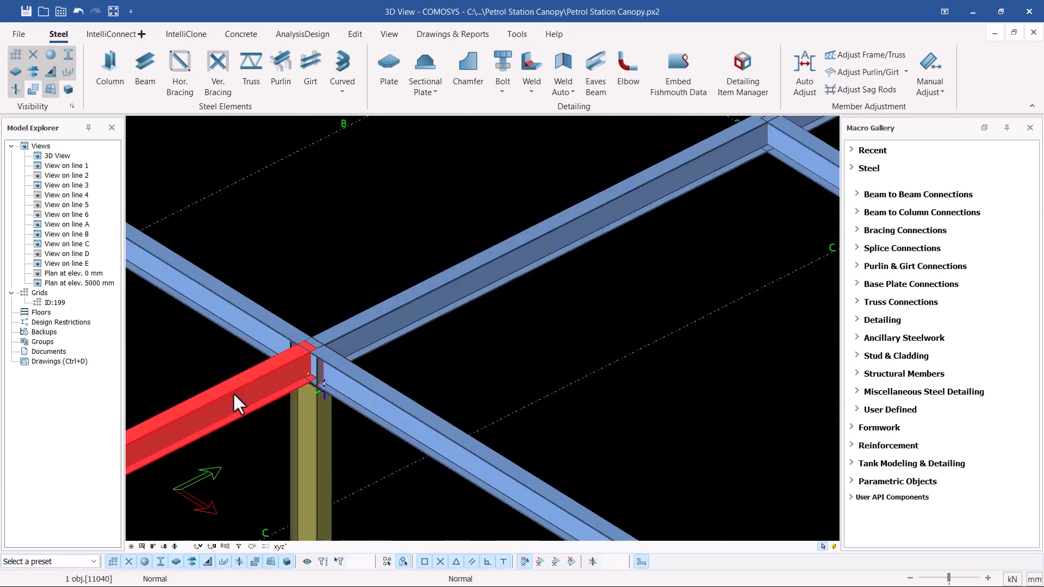
scroll(297, 308, down, 3)
click(317, 305)
scroll(406, 371, down, 5)
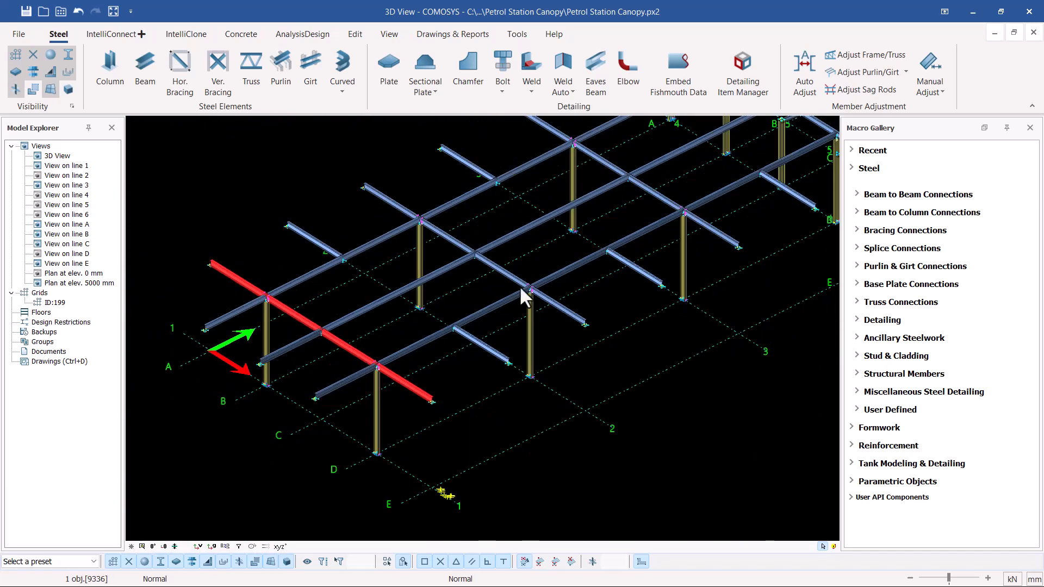
scroll(520, 288, up, 8)
click(415, 324)
scroll(416, 314, down, 5)
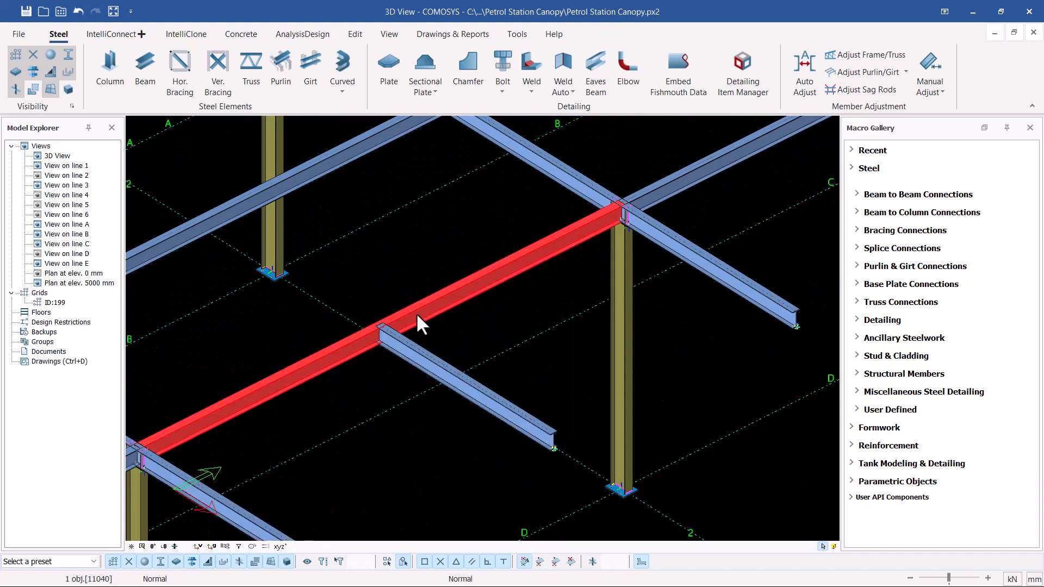
middle_drag(482, 293, 431, 289)
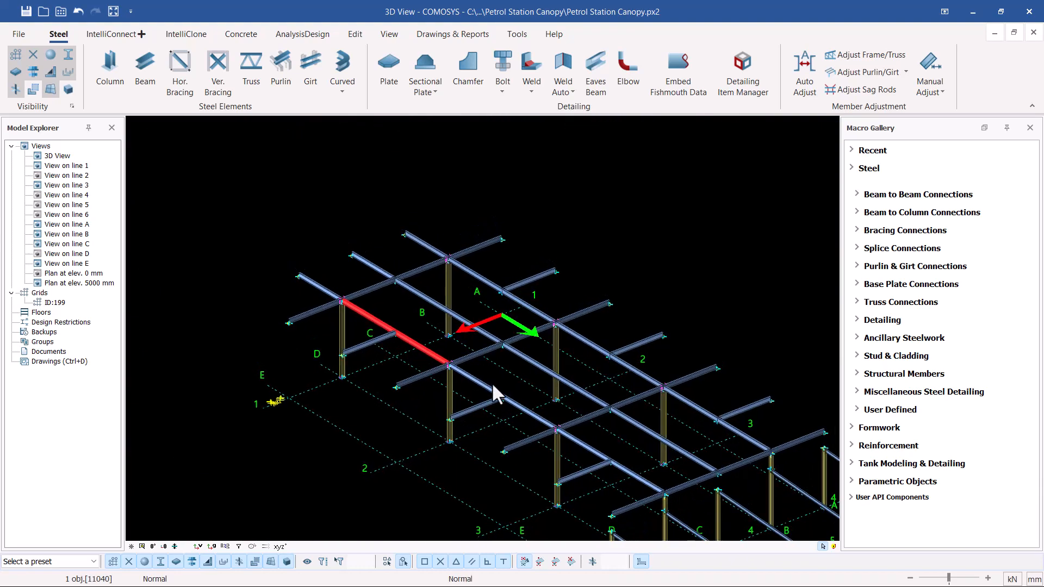
scroll(454, 376, up, 3)
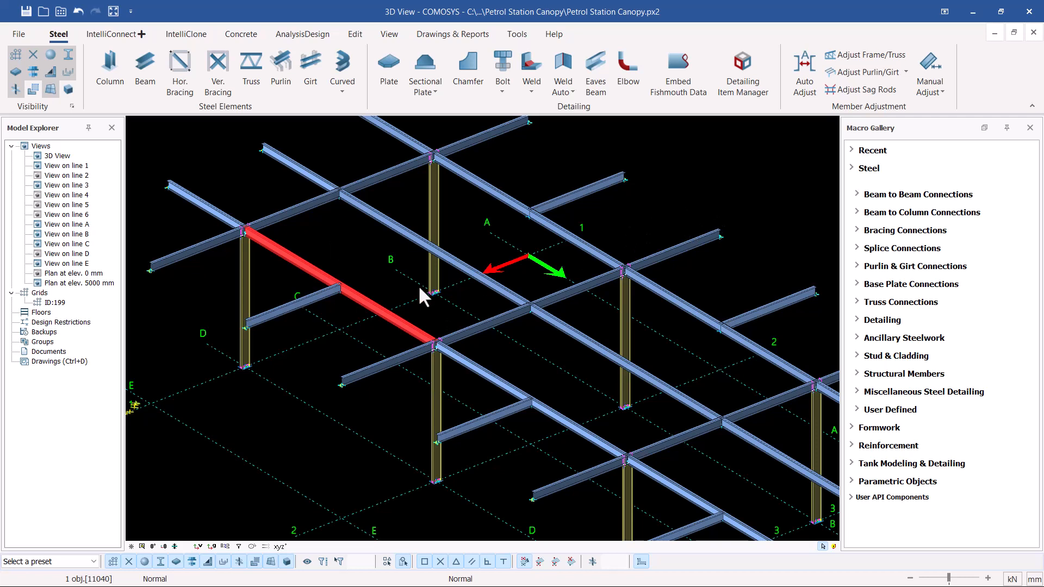
click(191, 203)
right_click(188, 201)
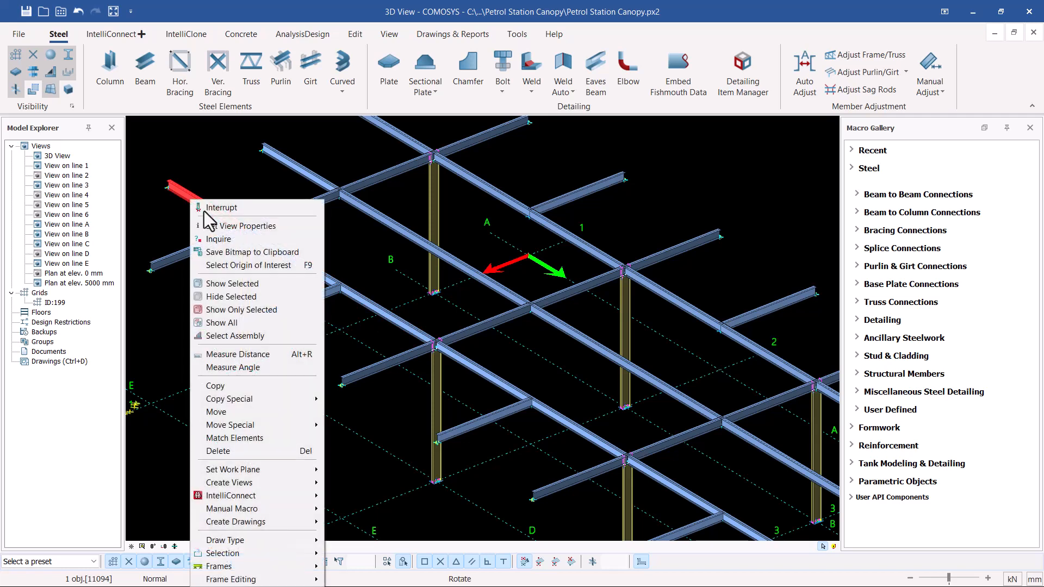
mouse_move(261, 399)
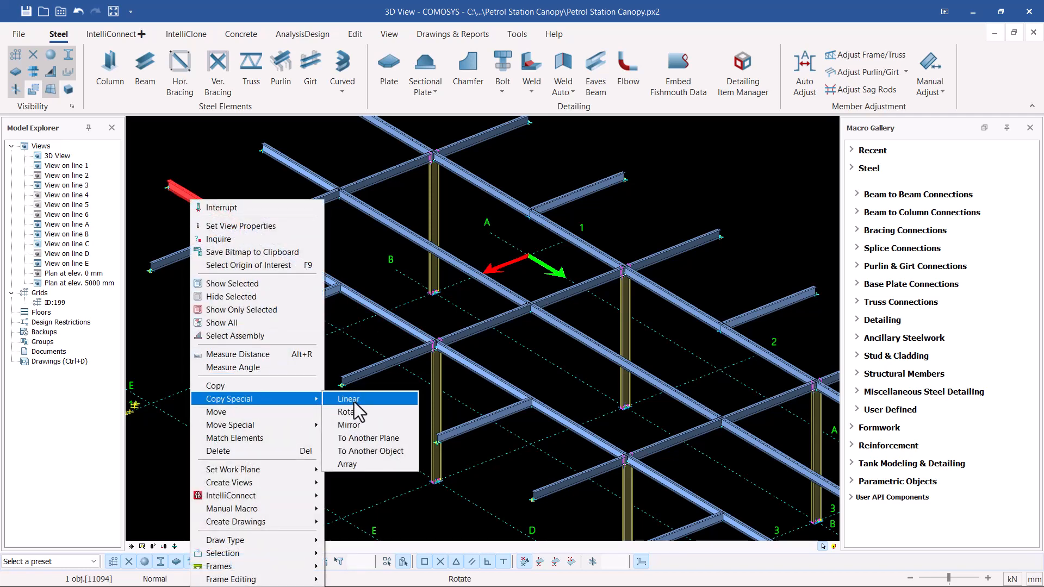
click(354, 402)
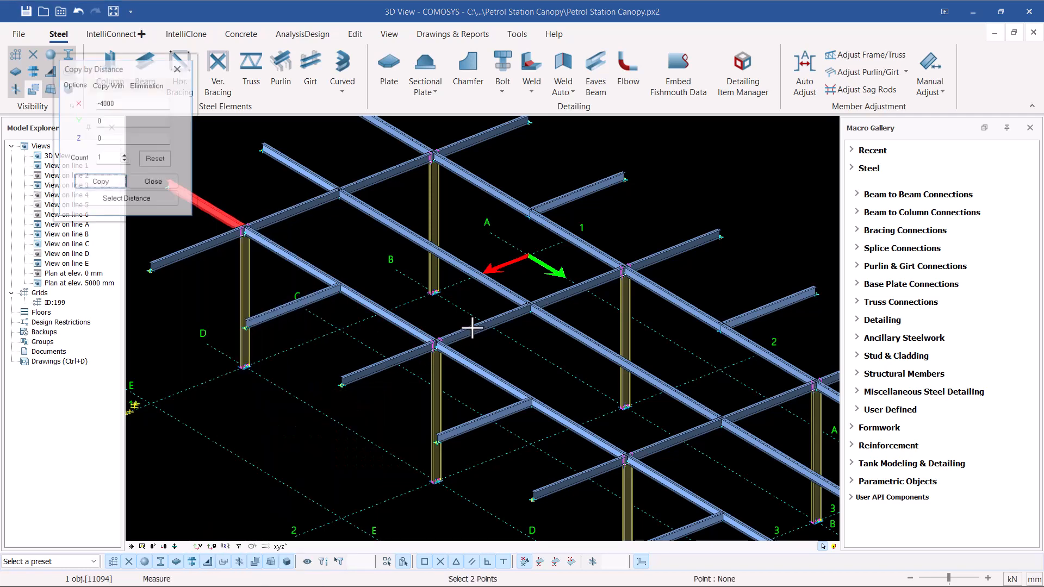
double_click(108, 120)
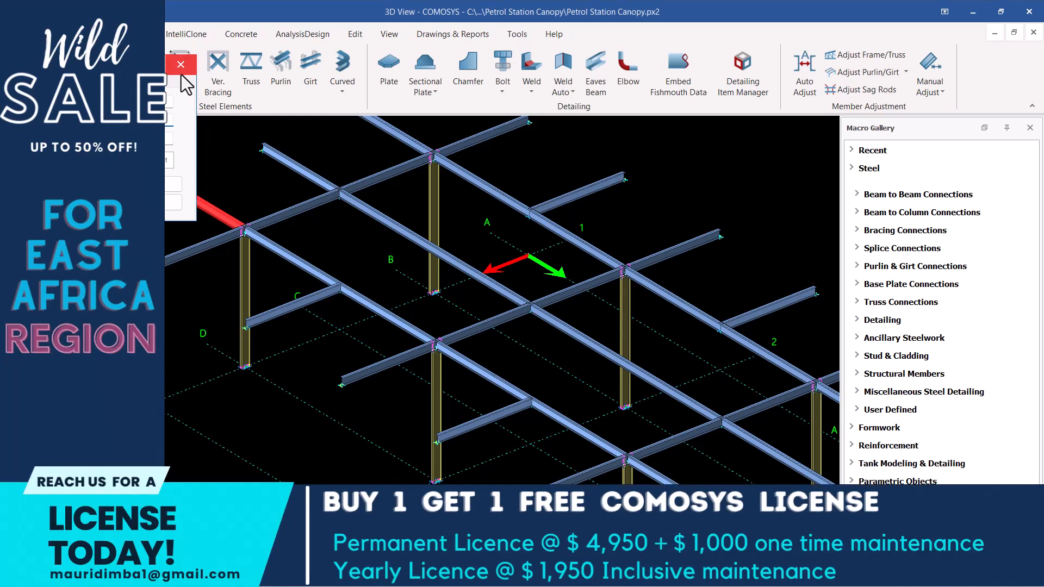
click(181, 74)
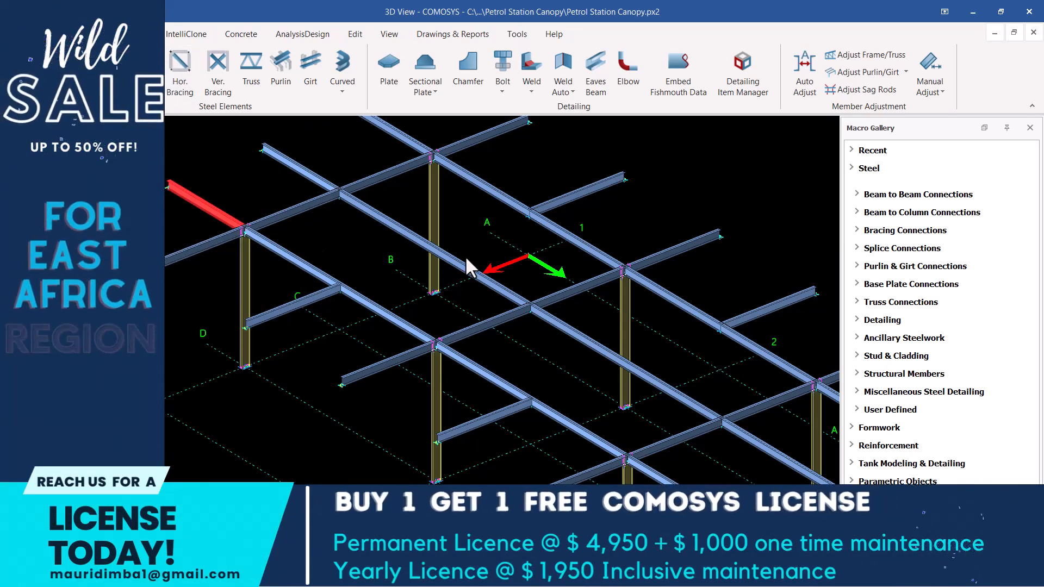
- Inspect the canopy roof framing around the crossing of the middle longitudinal beam with the transverse beam on grid line 2
scroll(400, 272, down, 2)
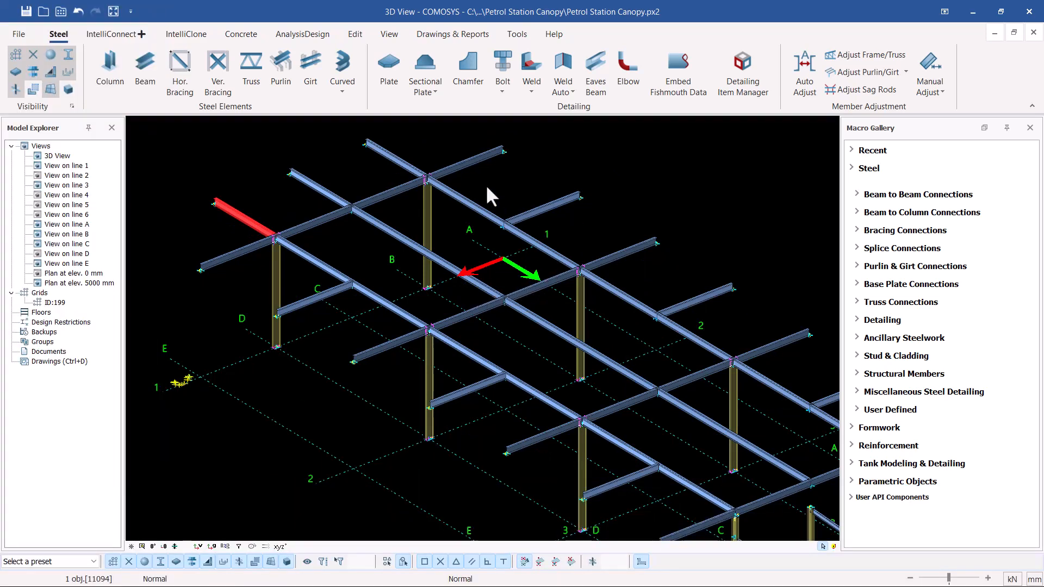
scroll(579, 298, up, 5)
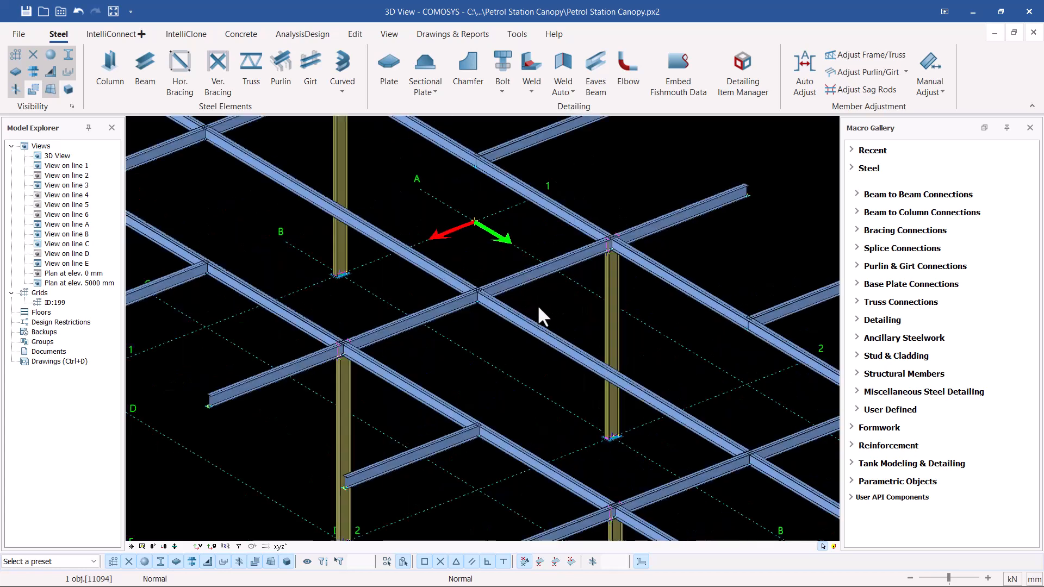
scroll(473, 293, down, 3)
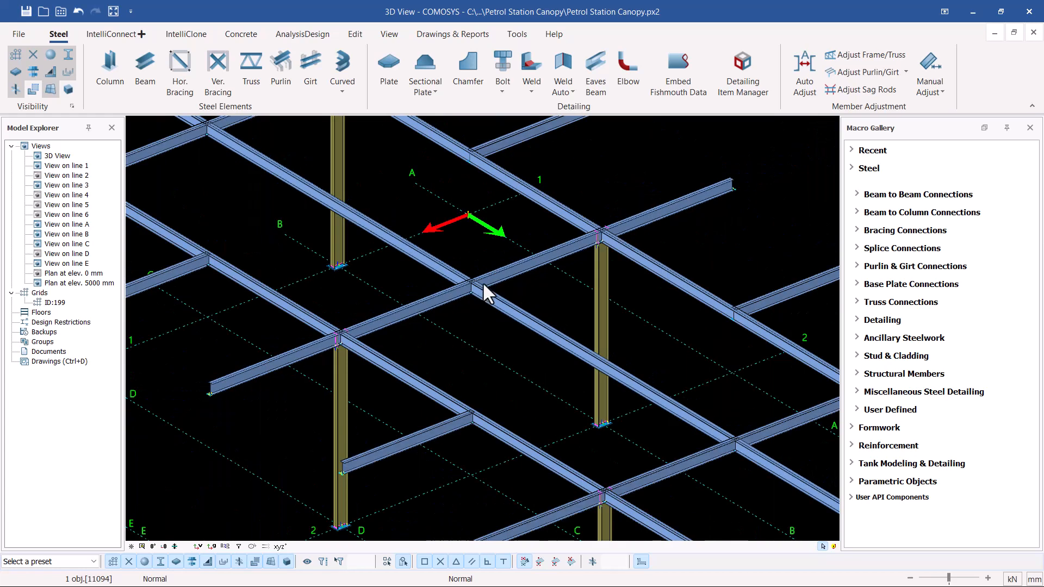
scroll(489, 285, down, 2)
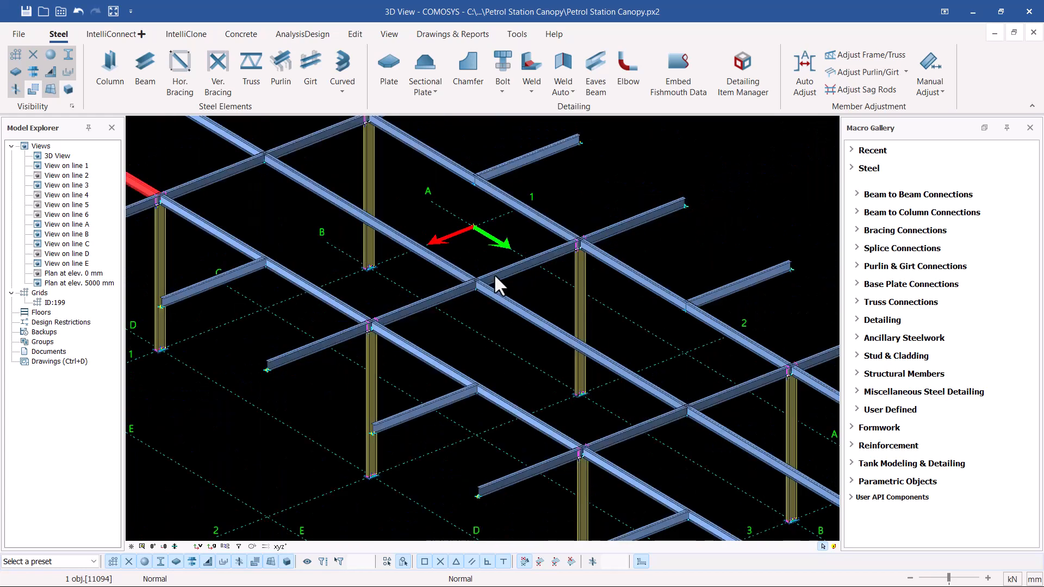